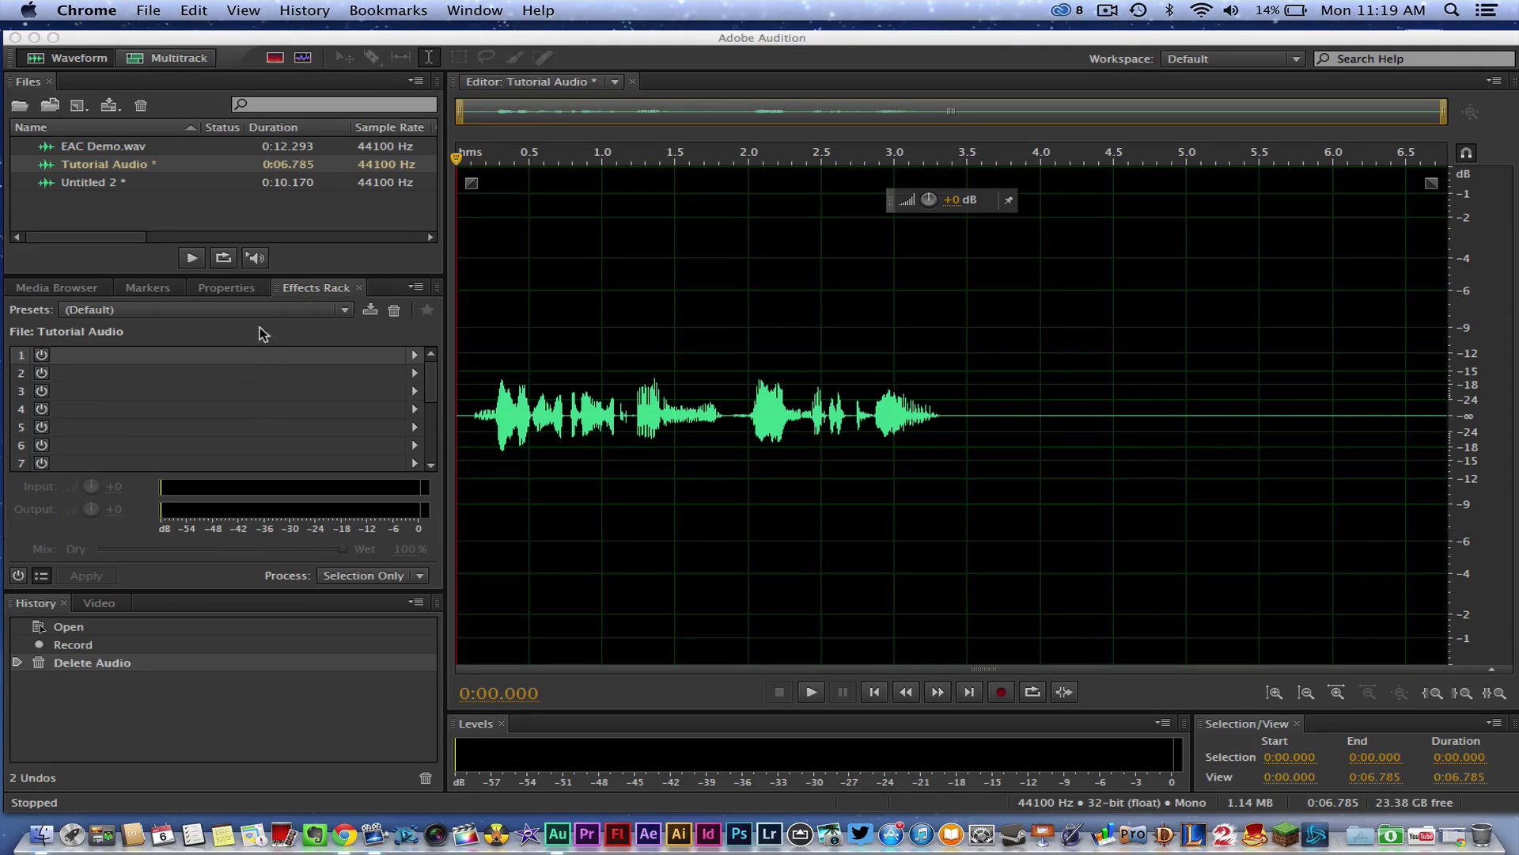
# Activate Audition and place the Tutorial Audio playhead at 0:03.500.
pyautogui.click(329, 40)
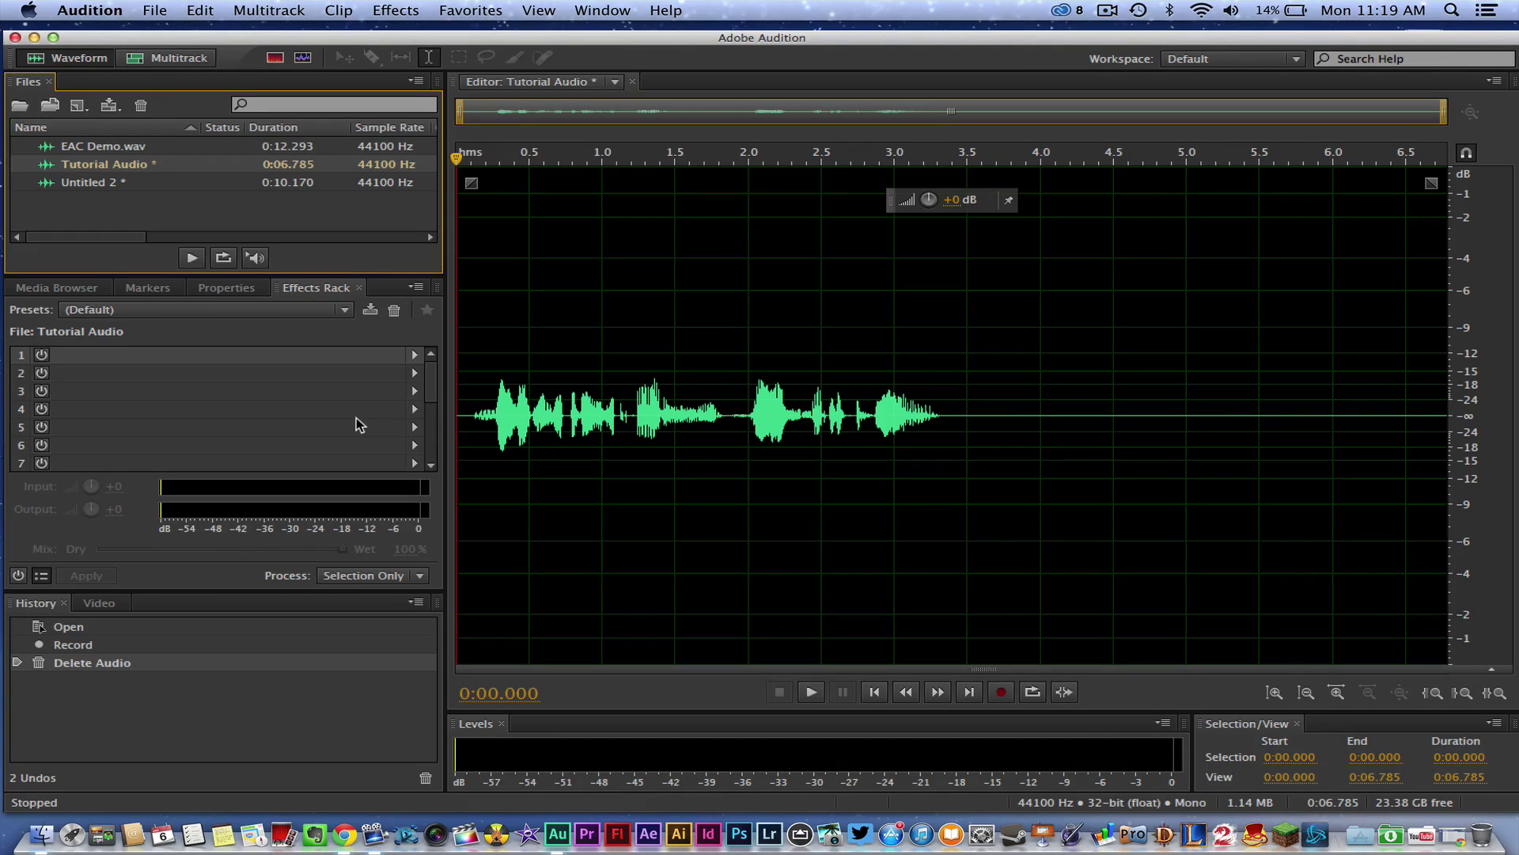
pyautogui.click(490, 388)
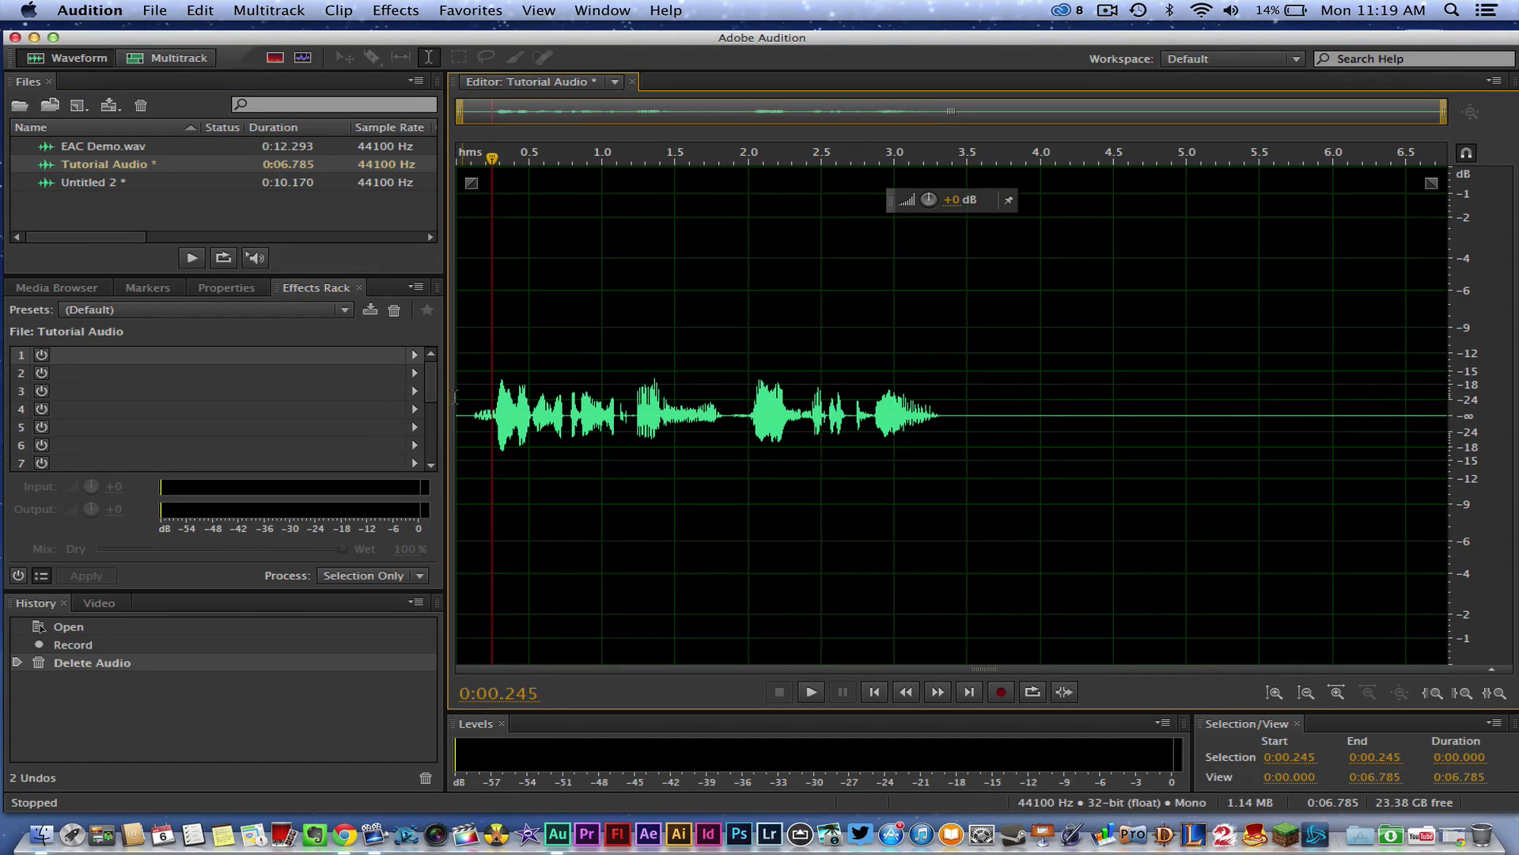
pyautogui.click(480, 408)
pyautogui.click(476, 409)
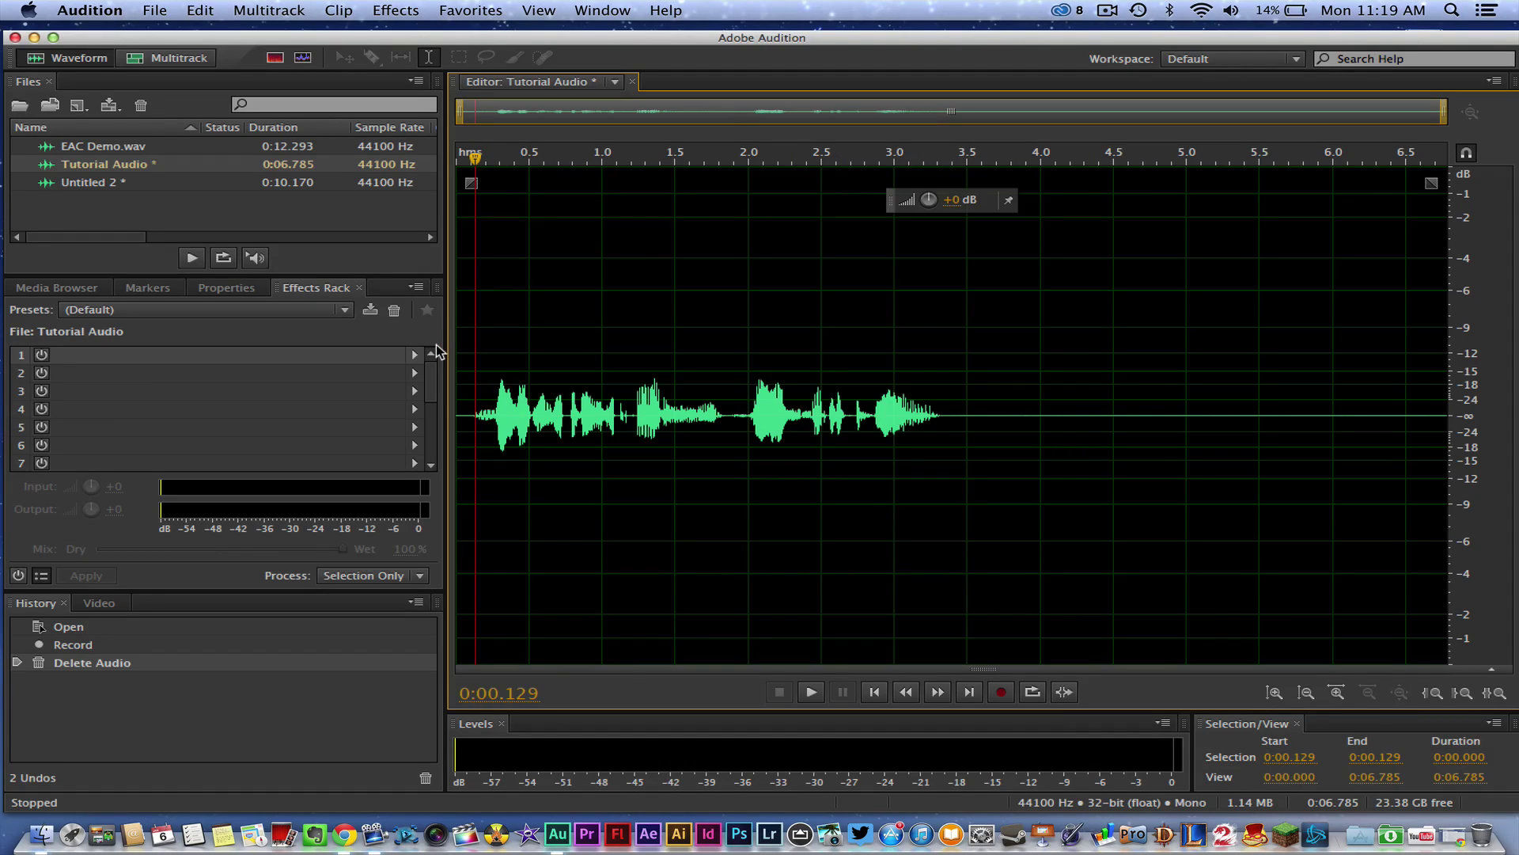
pyautogui.click(964, 405)
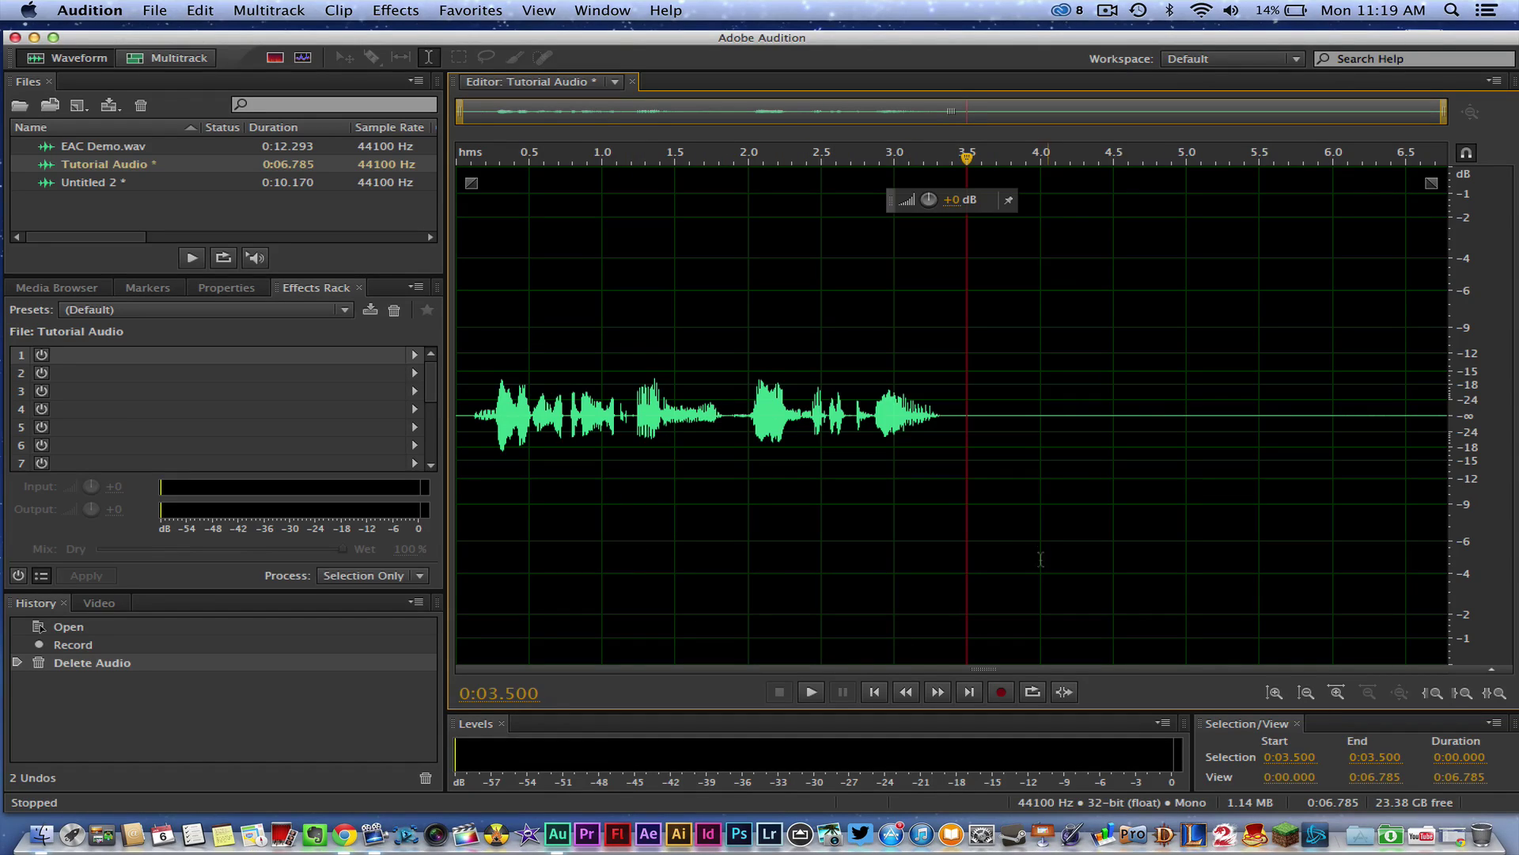
# Create a blank 44100 Hz mono audio file named 'tutorial' via File > New.
pyautogui.click(155, 11)
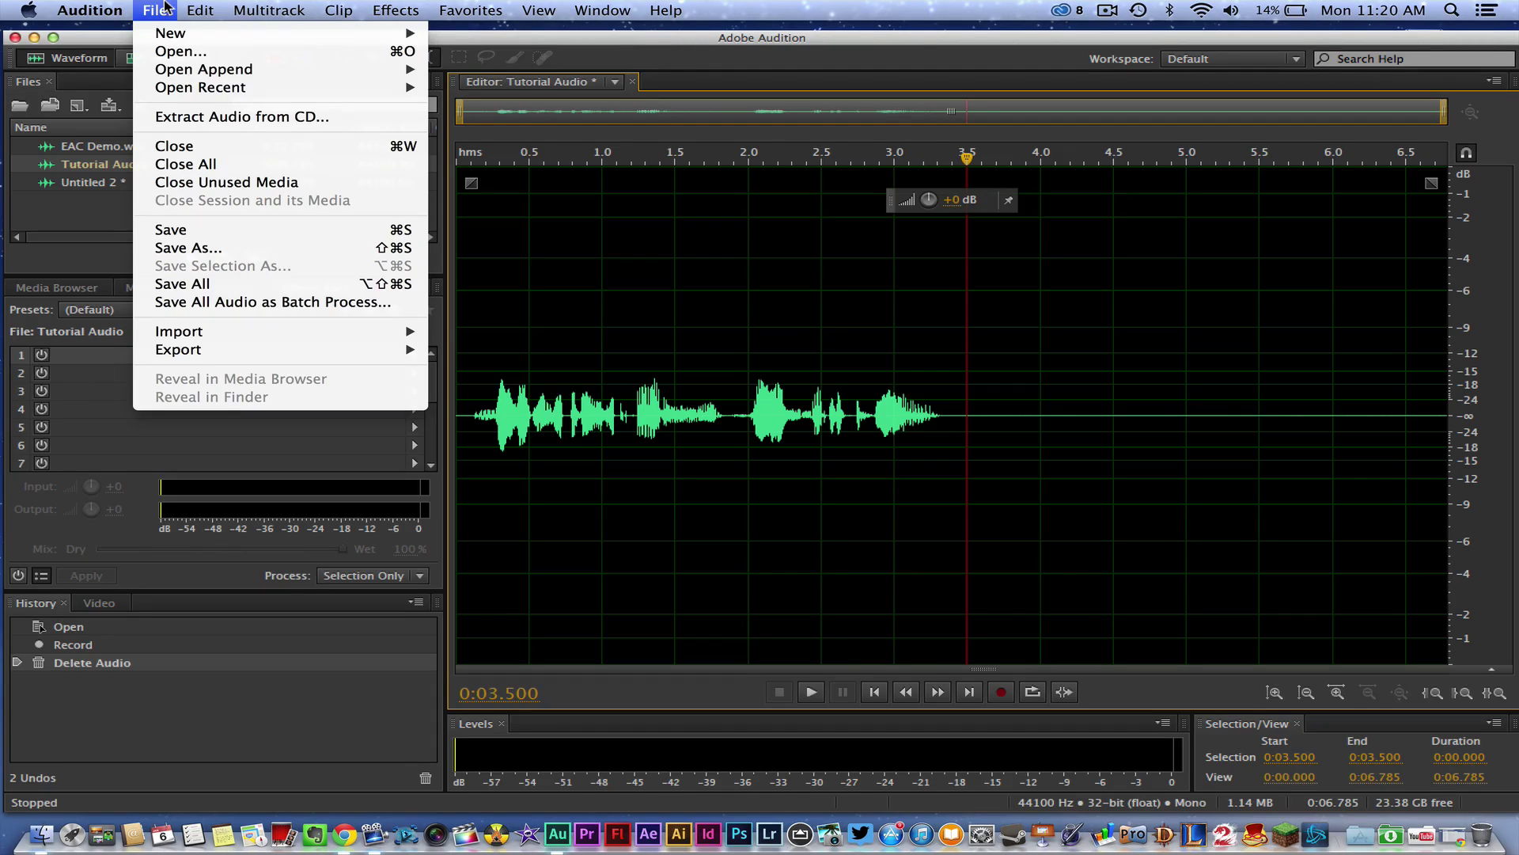
pyautogui.moveTo(176, 33)
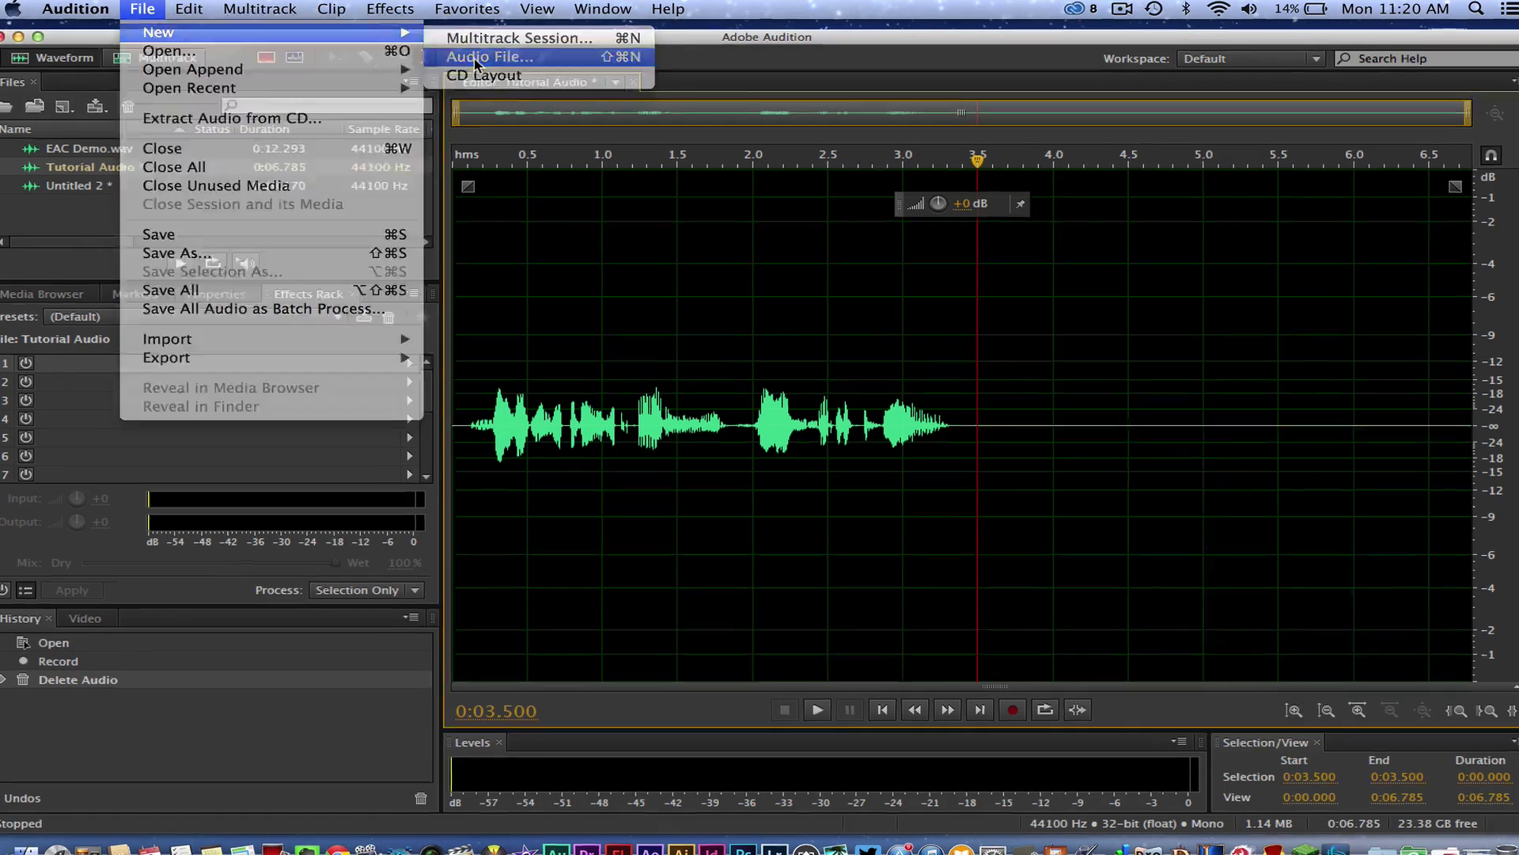
pyautogui.click(477, 57)
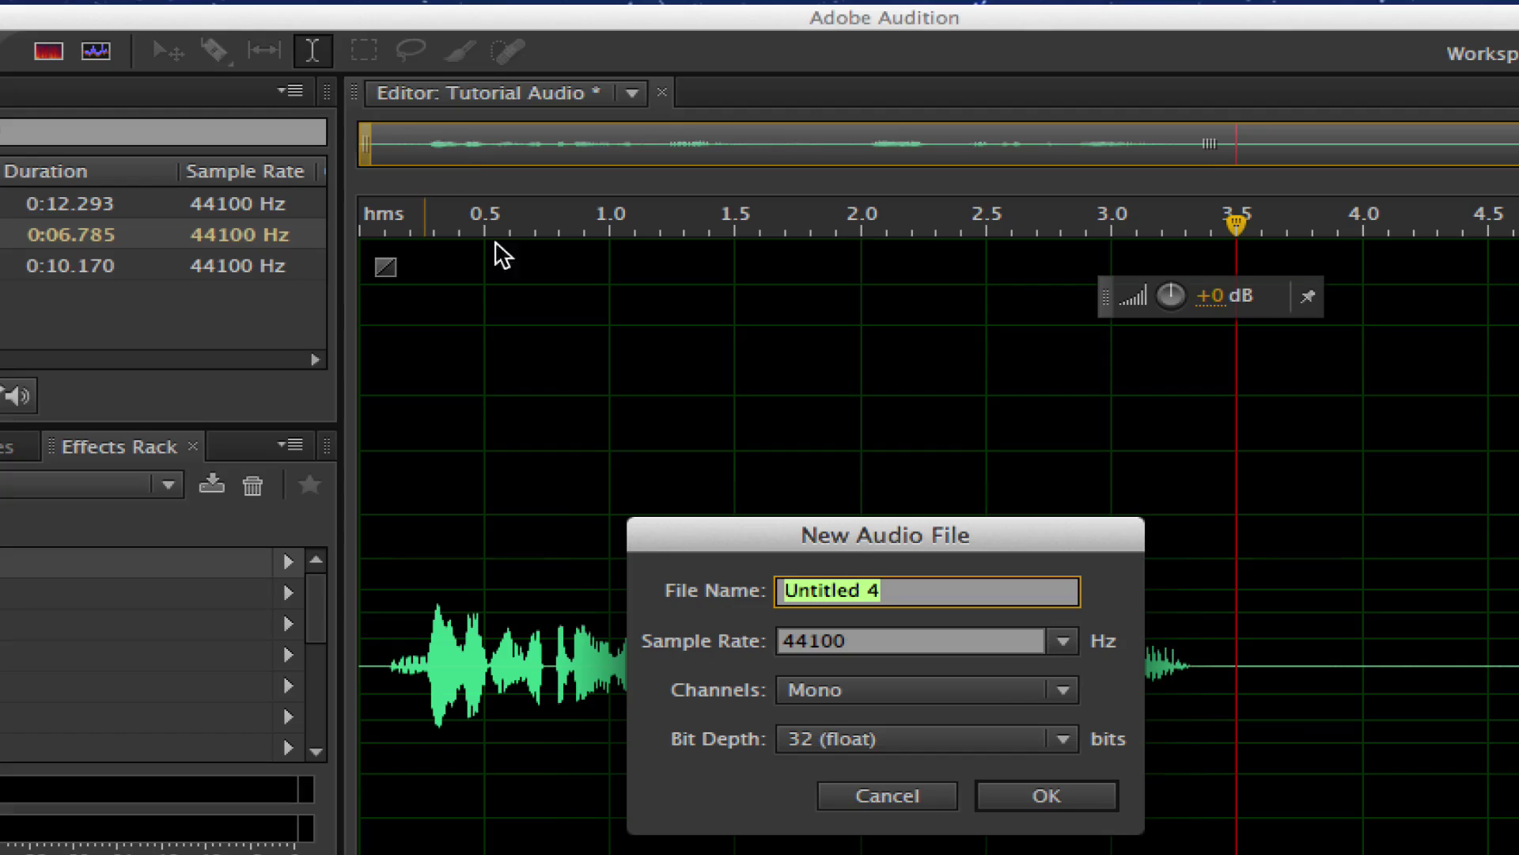
pyautogui.moveTo(790, 546); pyautogui.dragTo(662, 316)
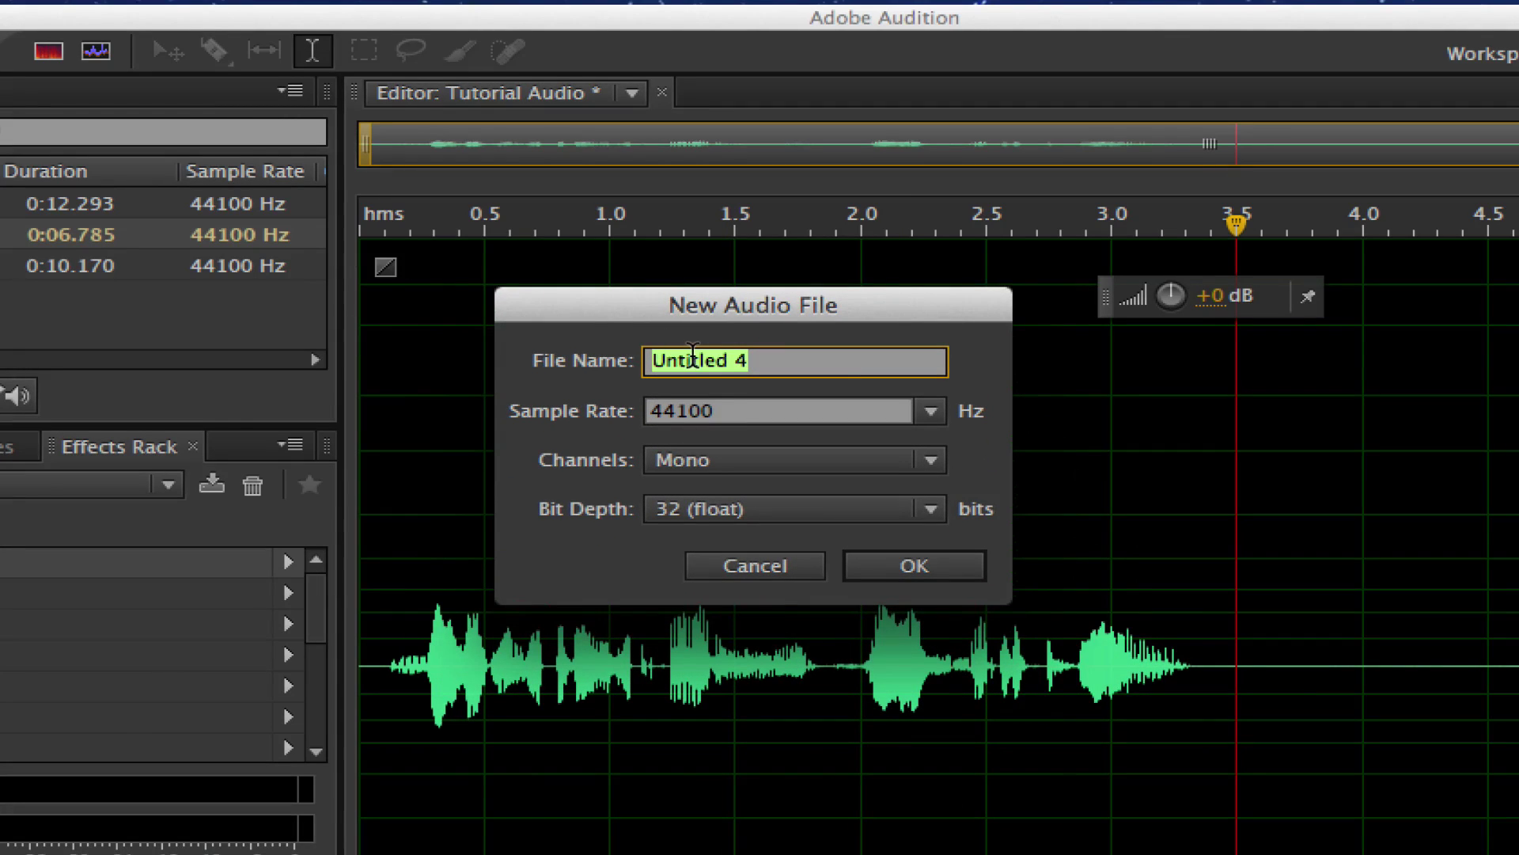
pyautogui.write('tutorial')
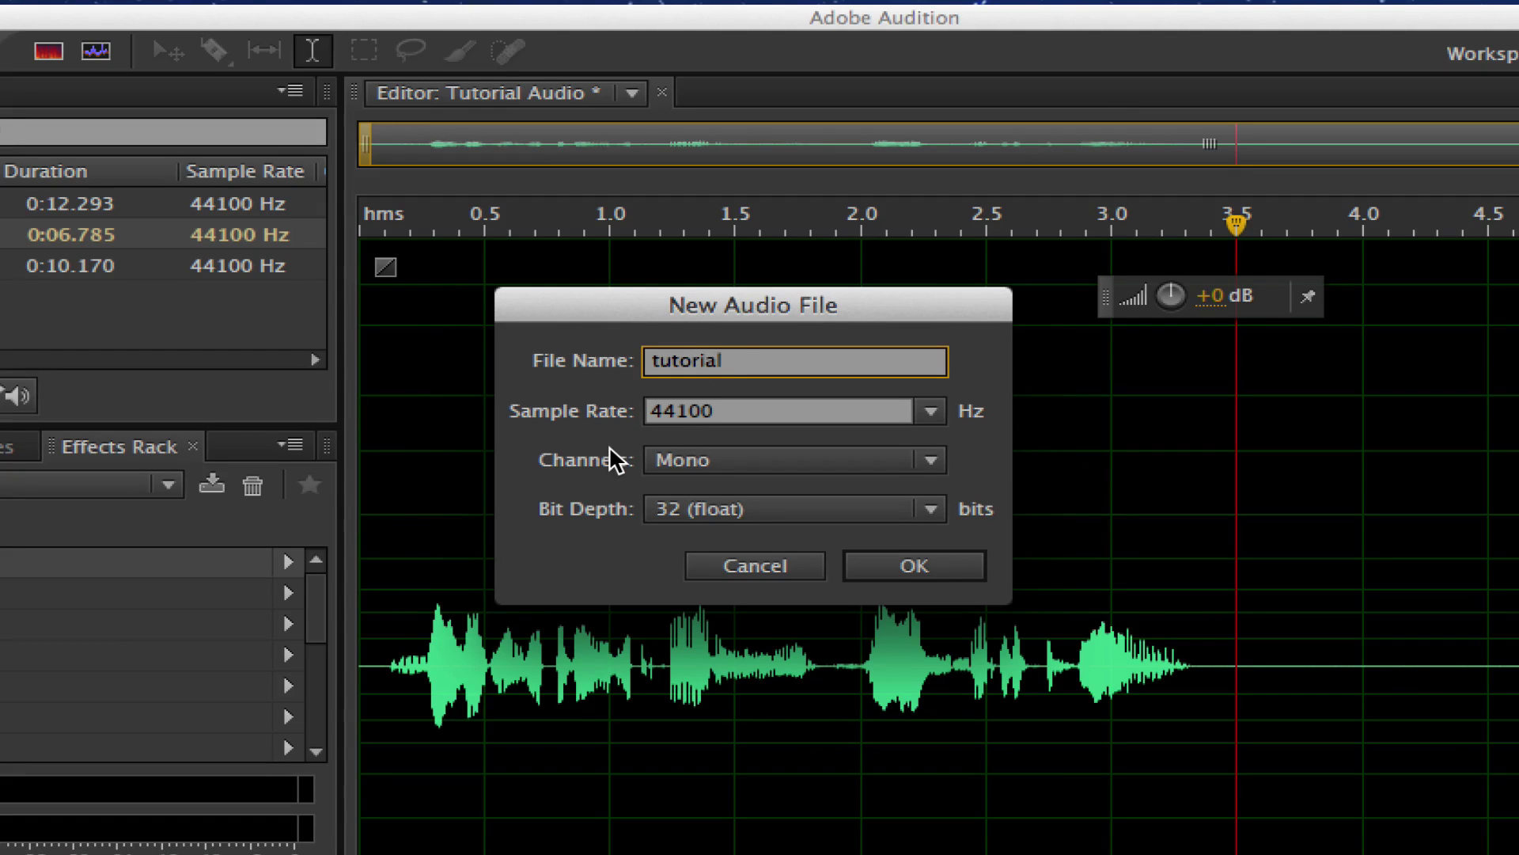
pyautogui.click(682, 459)
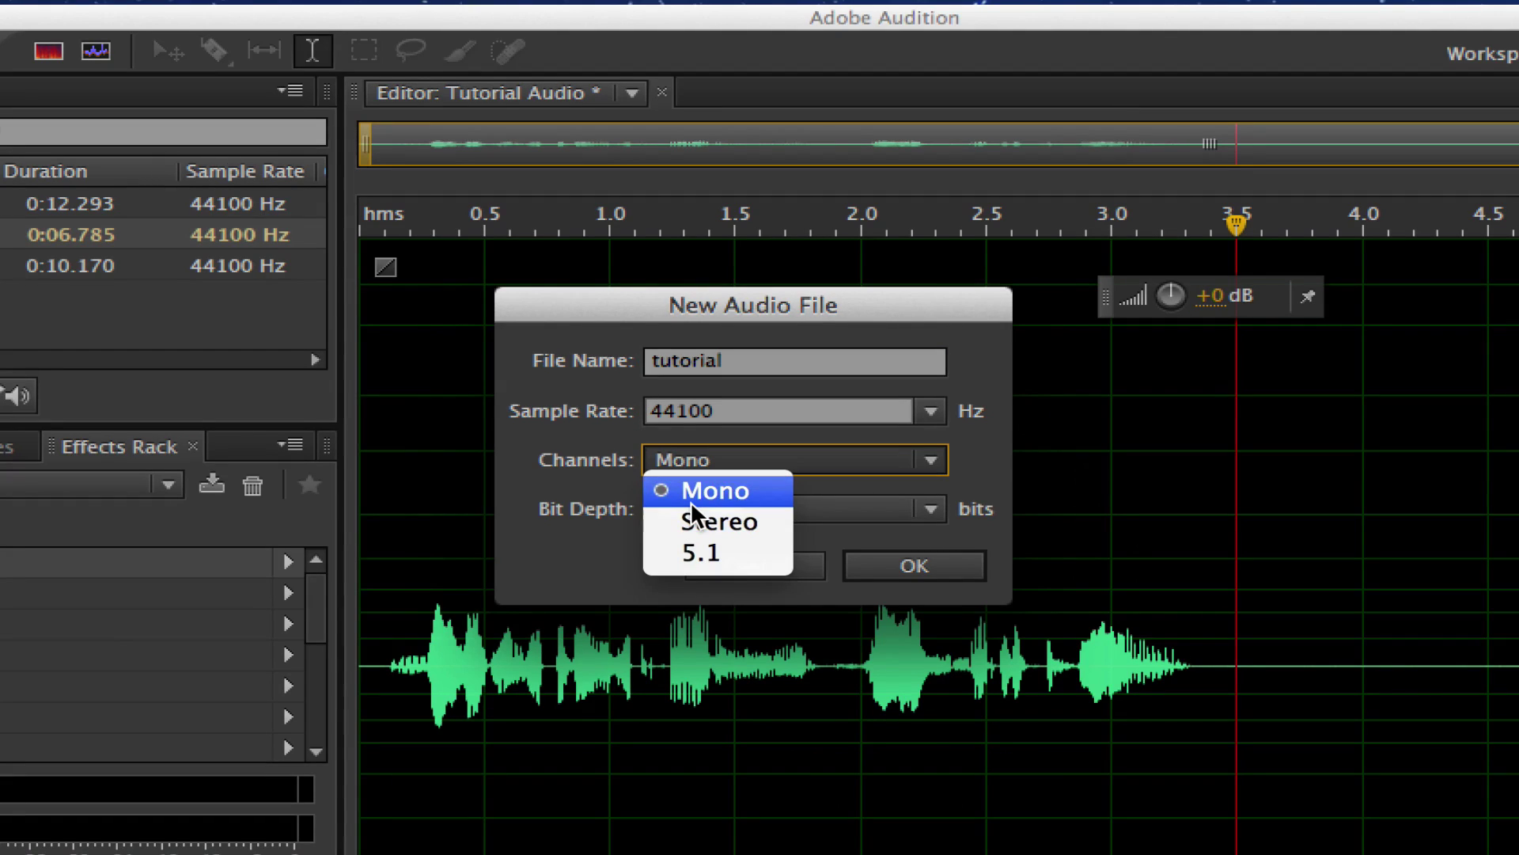
pyautogui.click(591, 487)
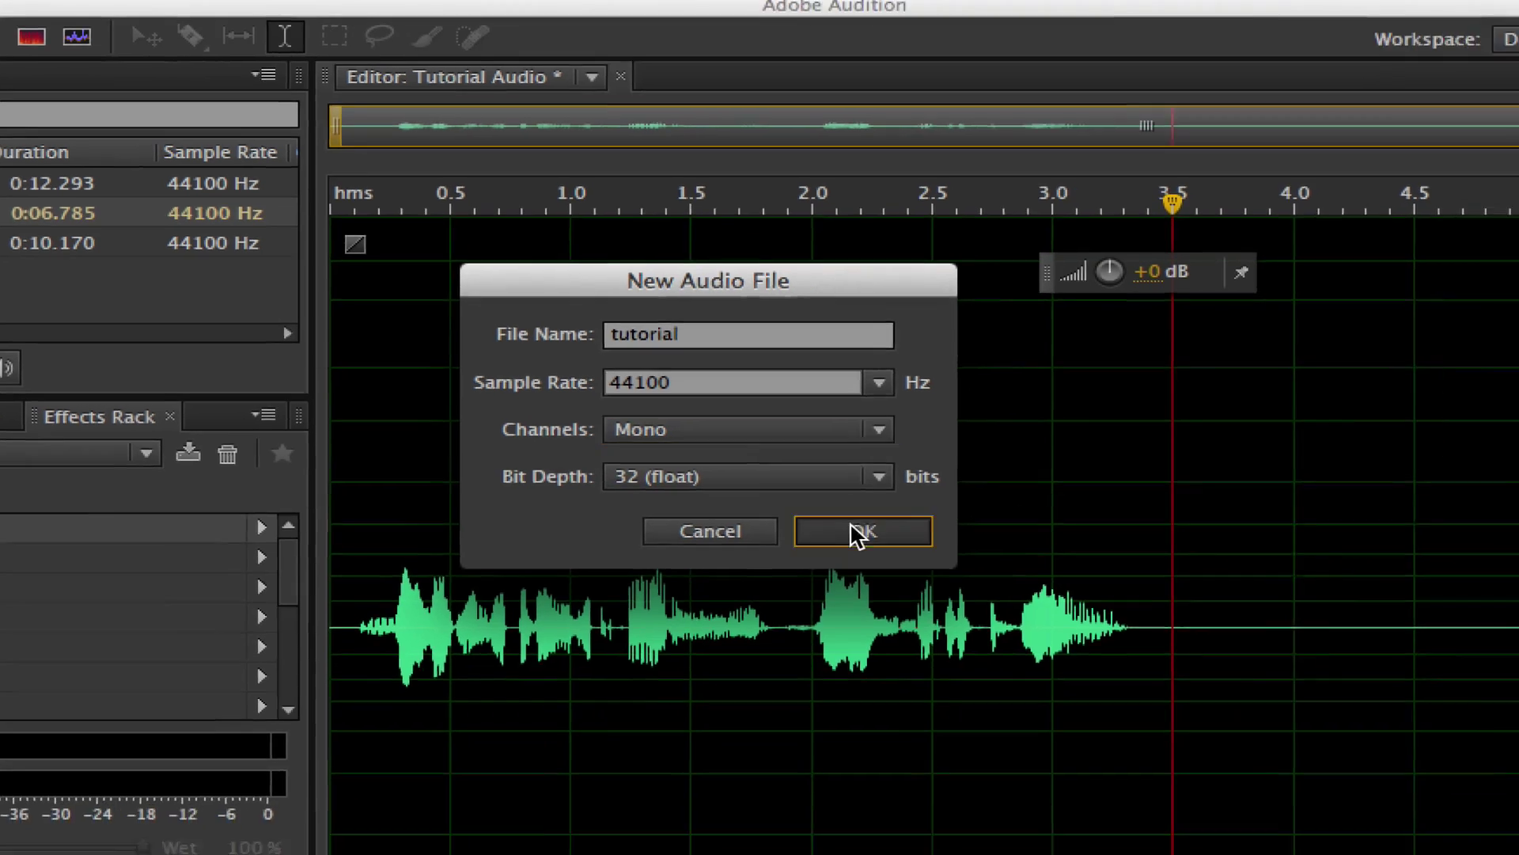
pyautogui.click(852, 524)
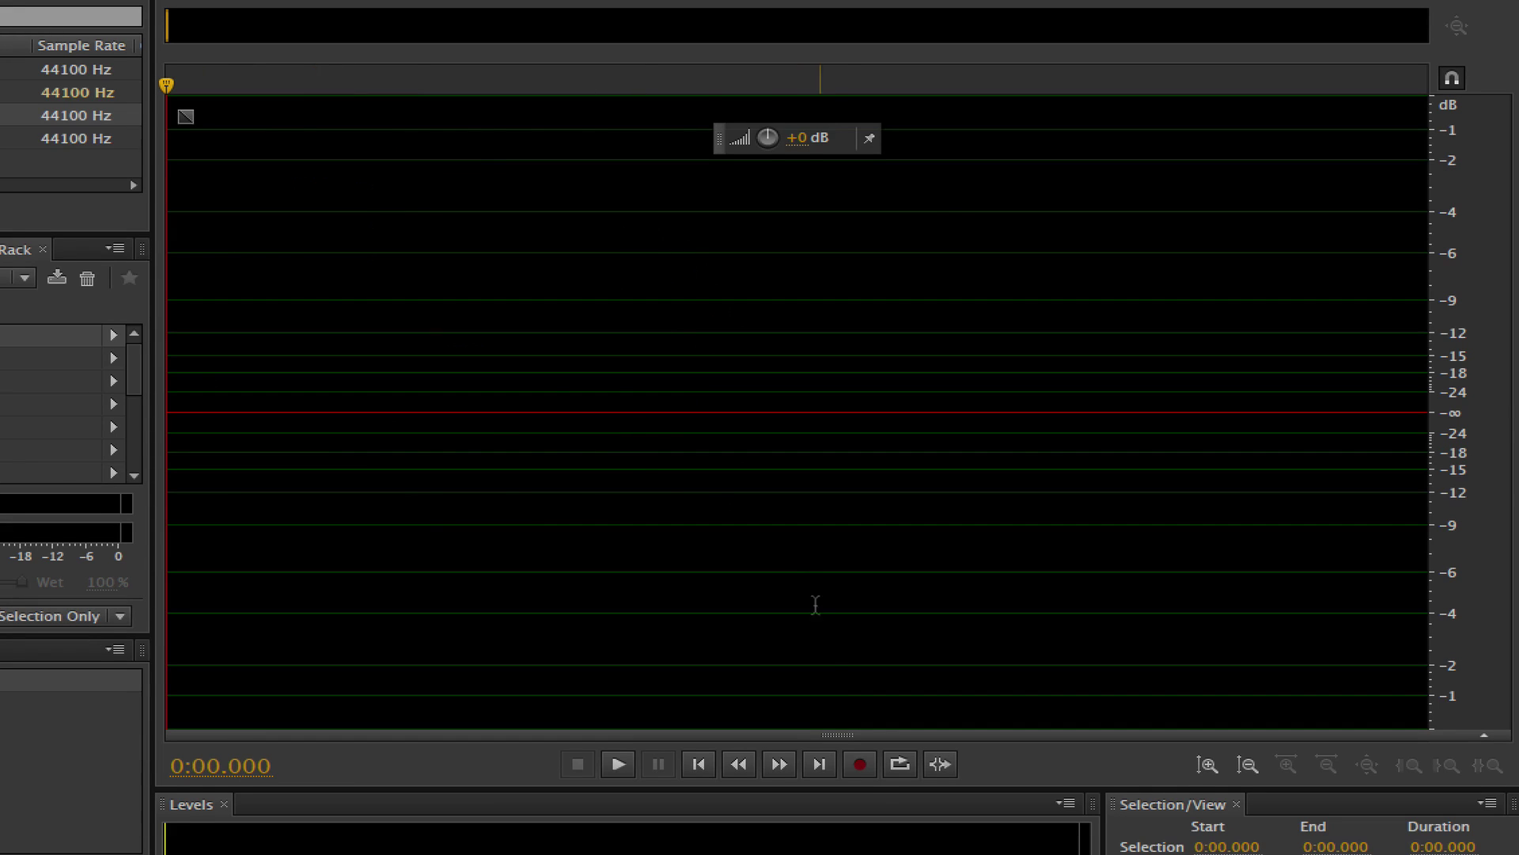
# Record a roughly 7-second voice take into 'tutorial', then return to Tutorial Audio.
pyautogui.click(860, 765)
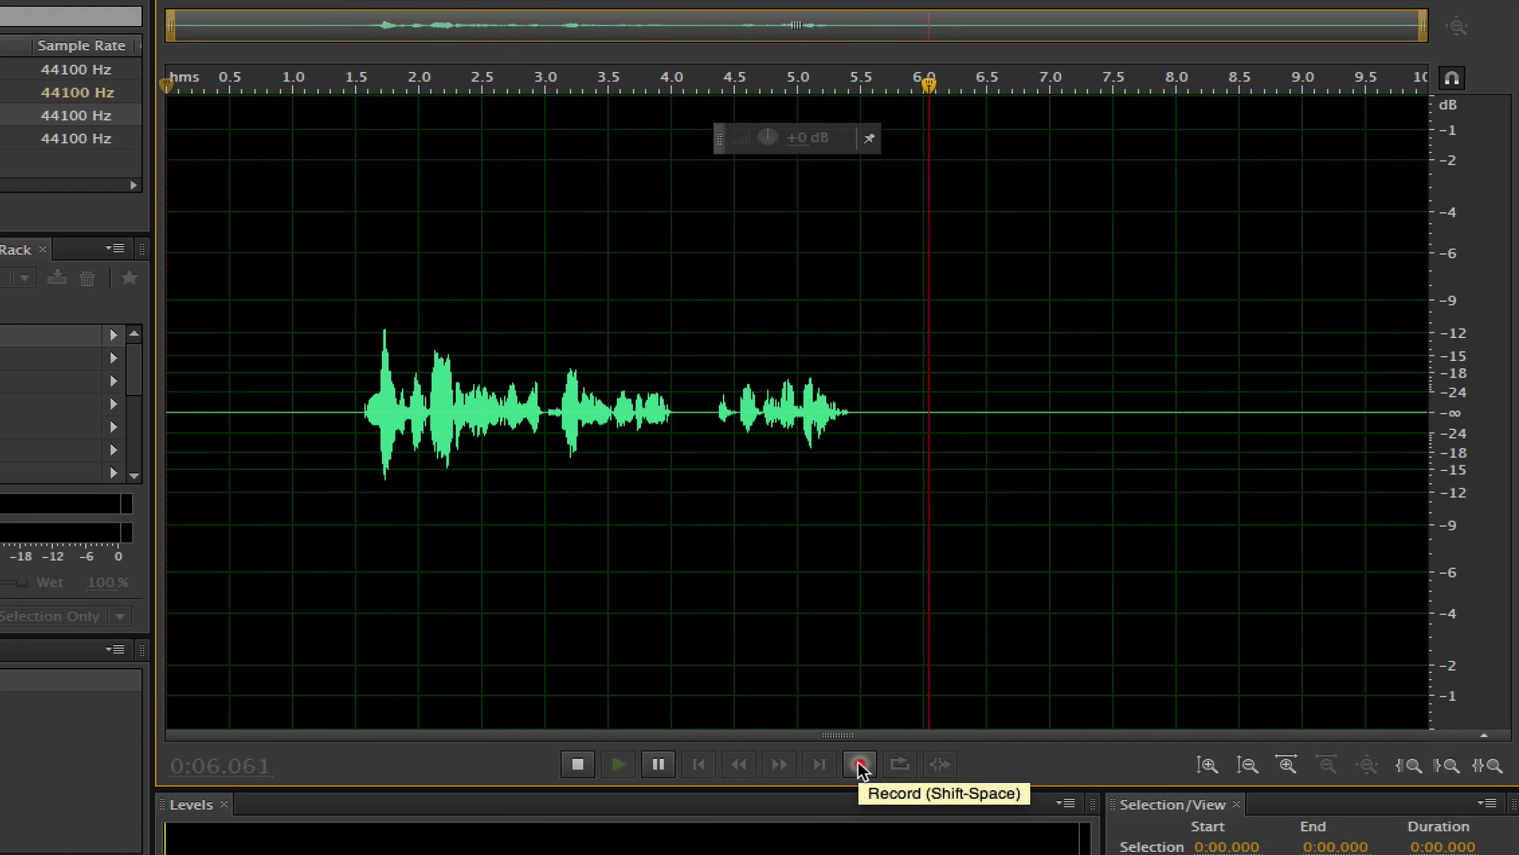
pyautogui.click(588, 762)
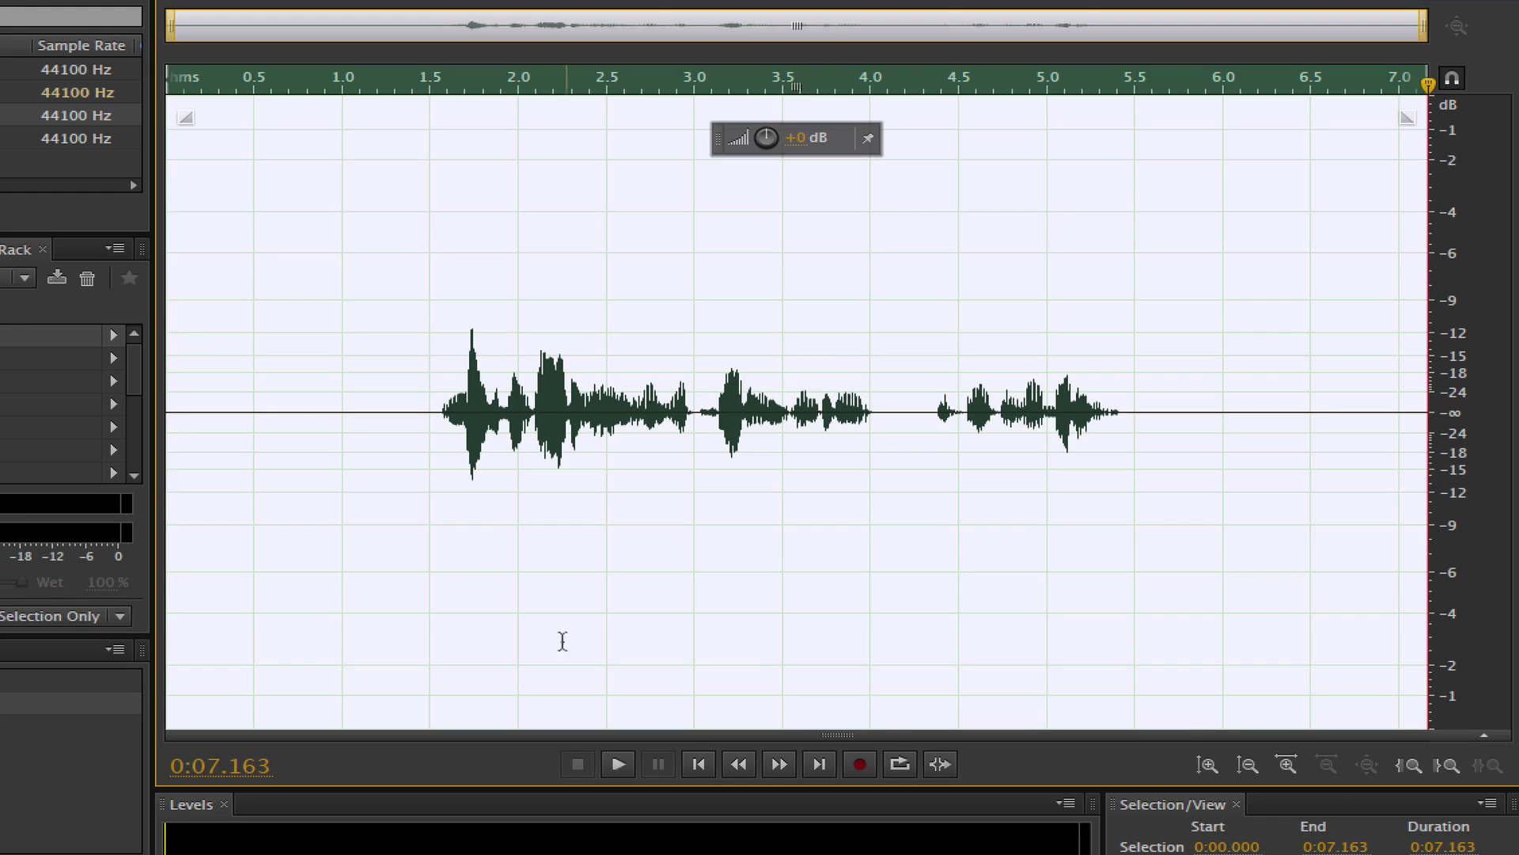
pyautogui.click(506, 507)
pyautogui.click(440, 364)
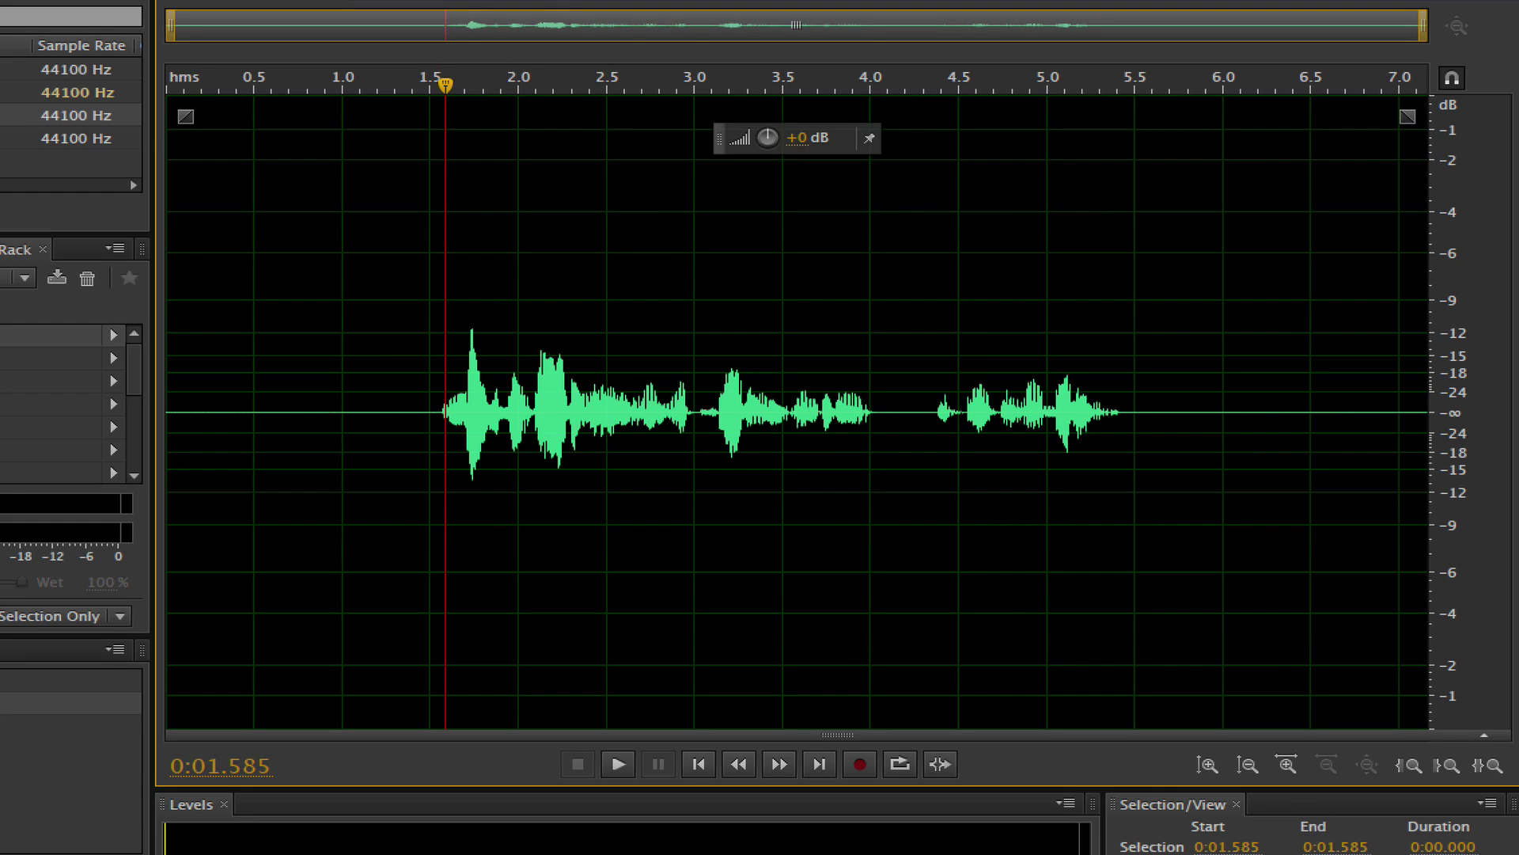
pyautogui.doubleClick(75, 115)
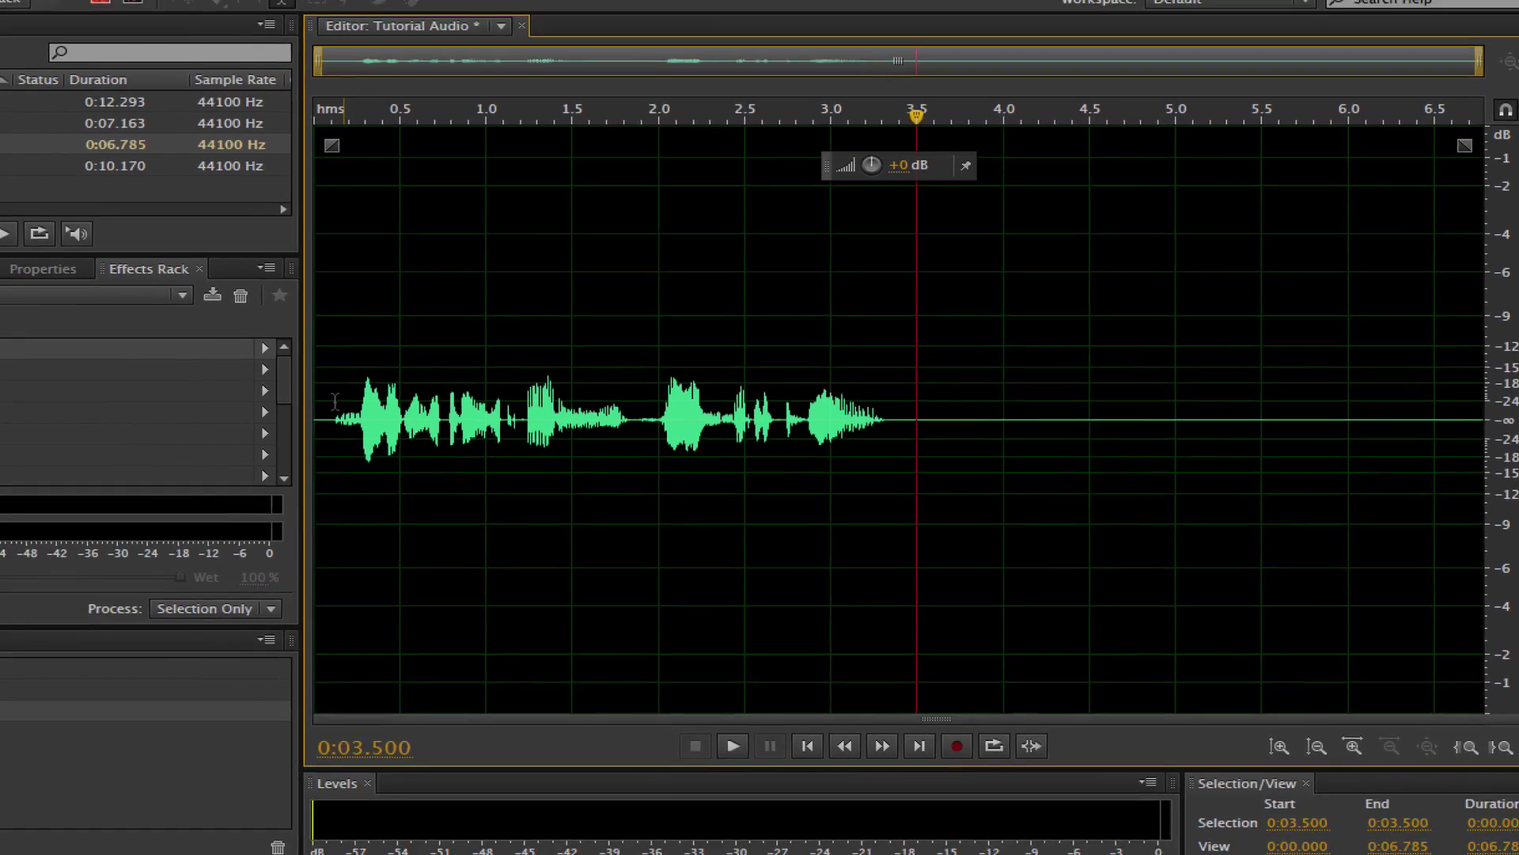
# Play Tutorial Audio, then select the spoken part from 0:00.108 to 0:03.609.
pyautogui.click(198, 419)
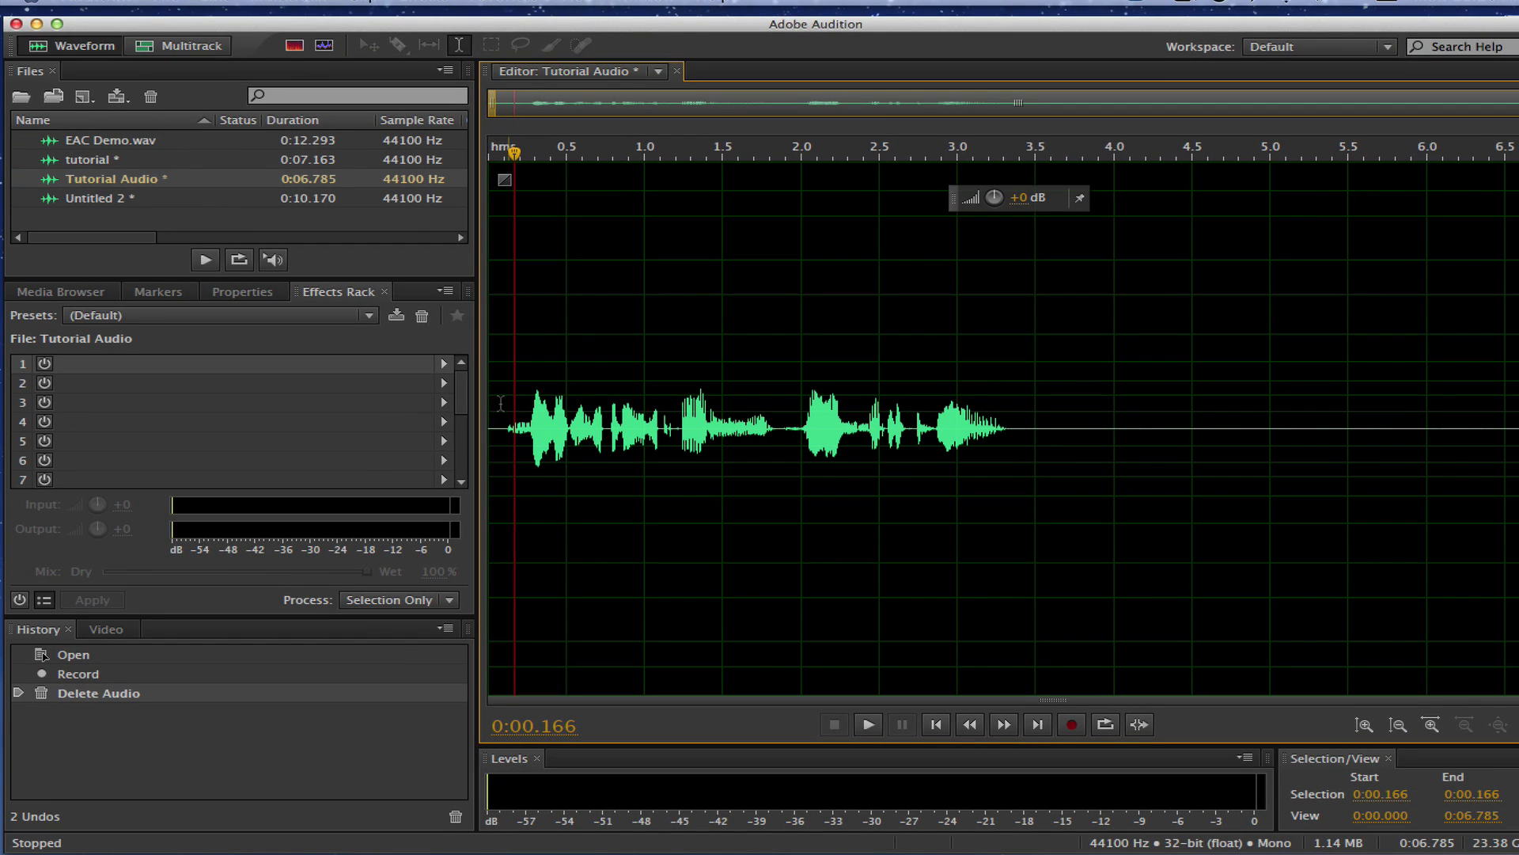
pyautogui.press('Left')
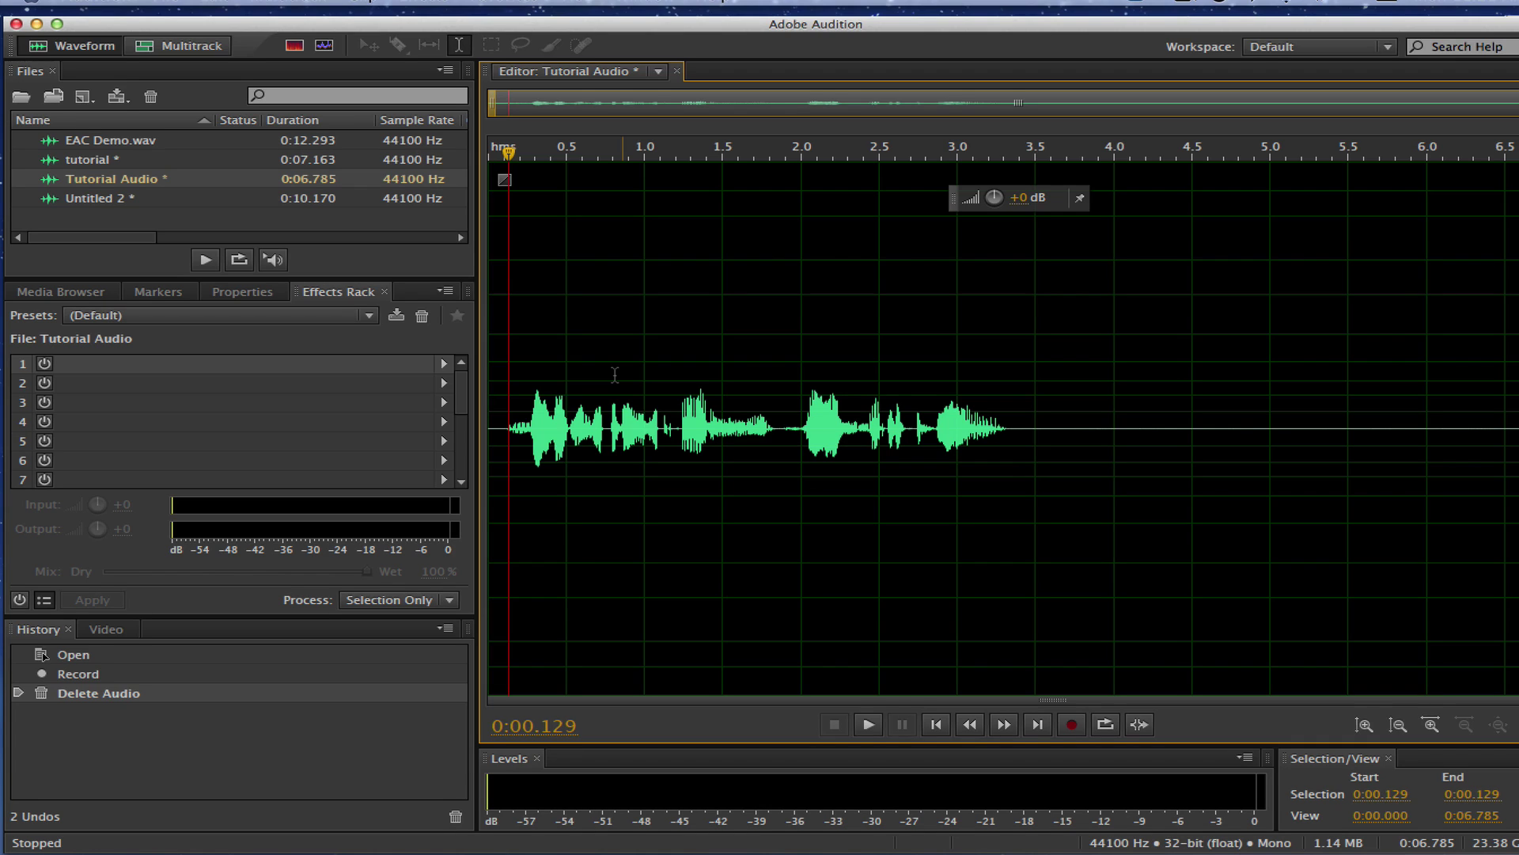
pyautogui.press('space')
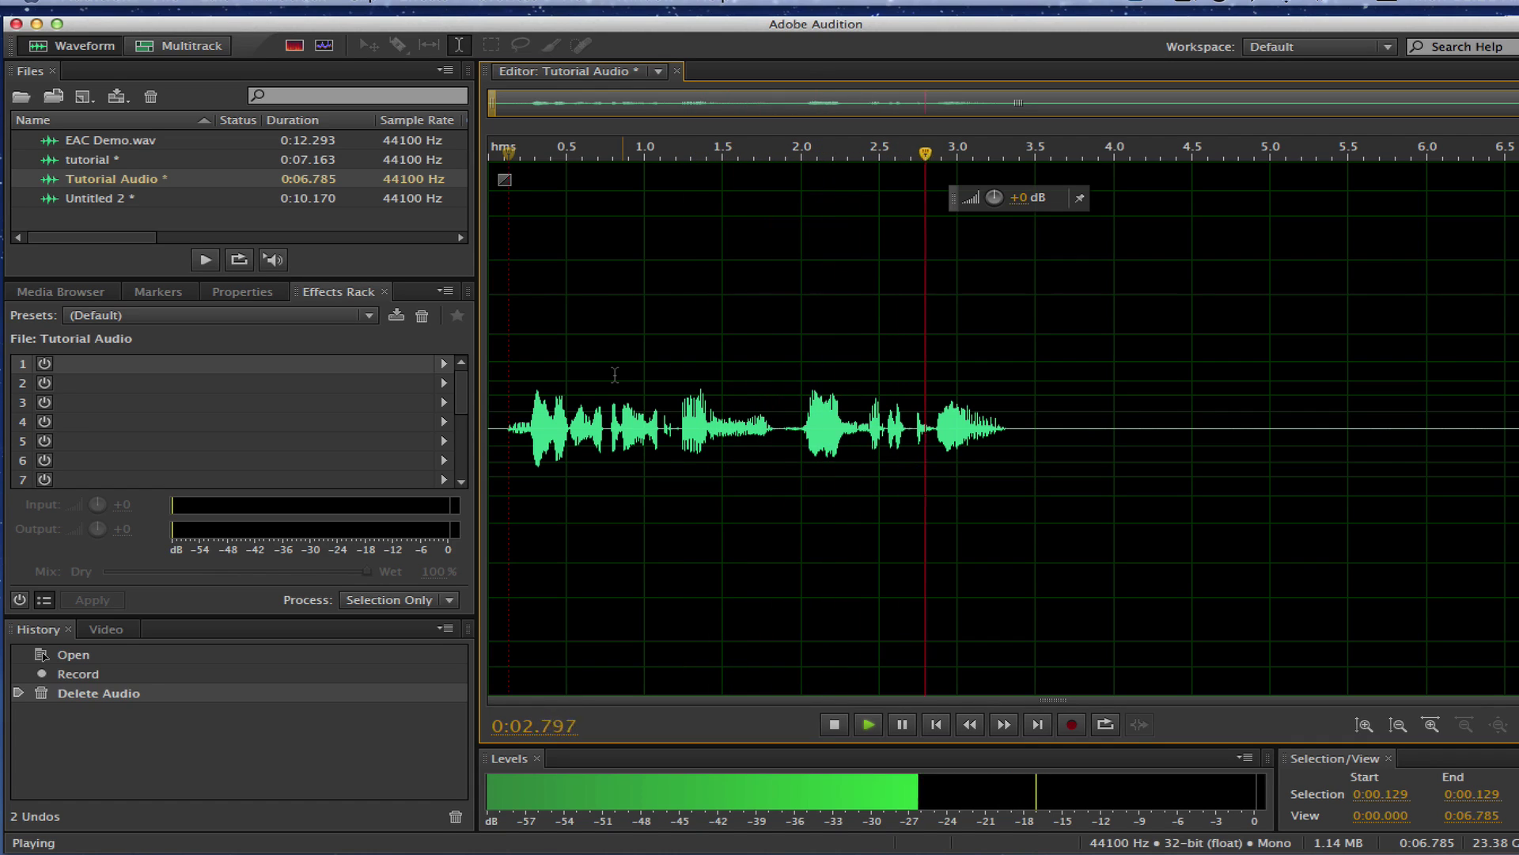
pyautogui.press('space')
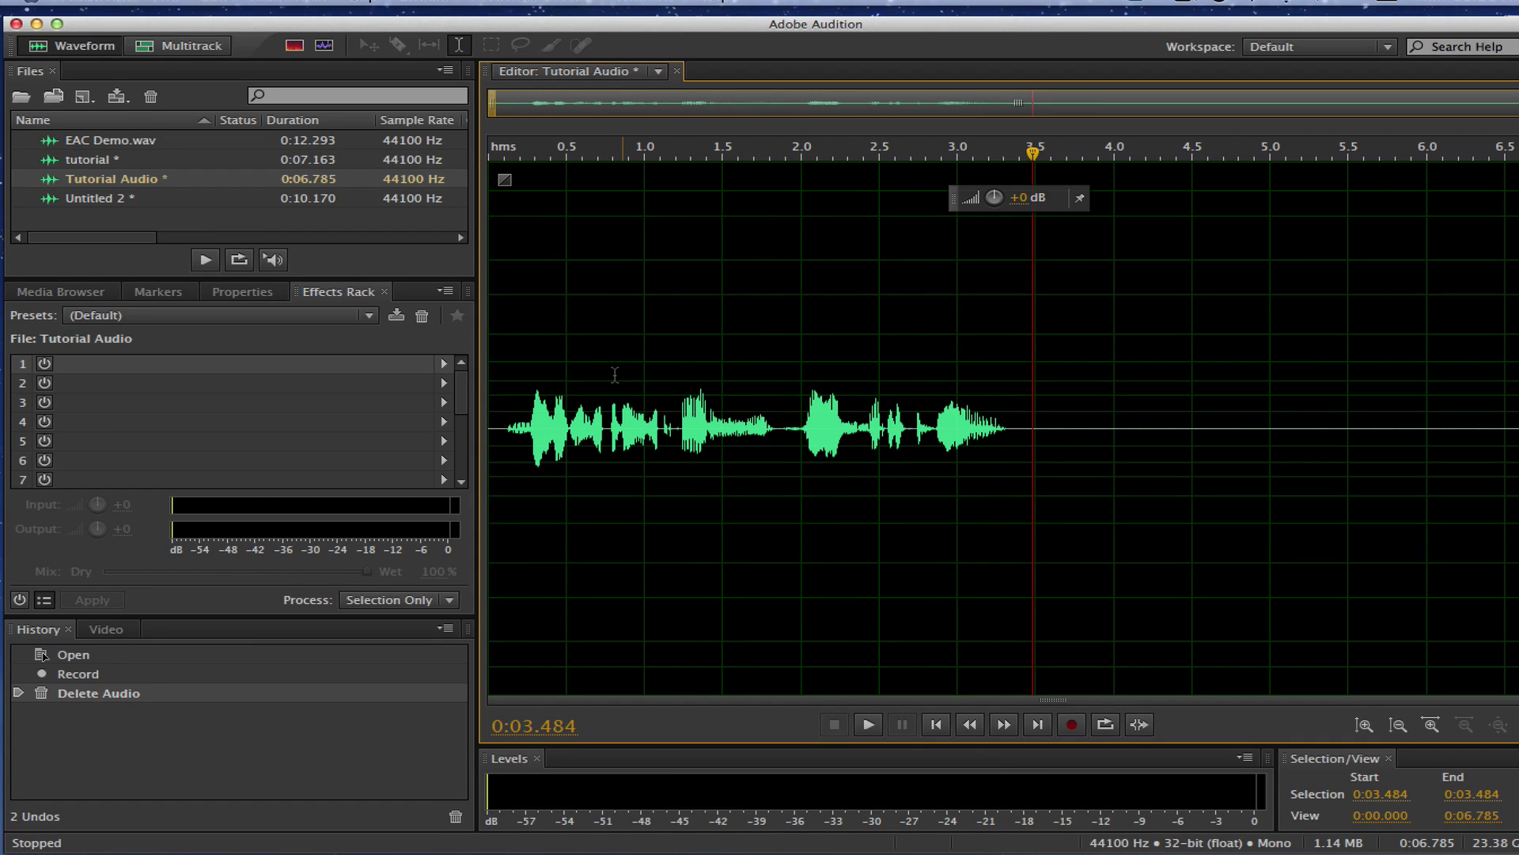
pyautogui.click(510, 405)
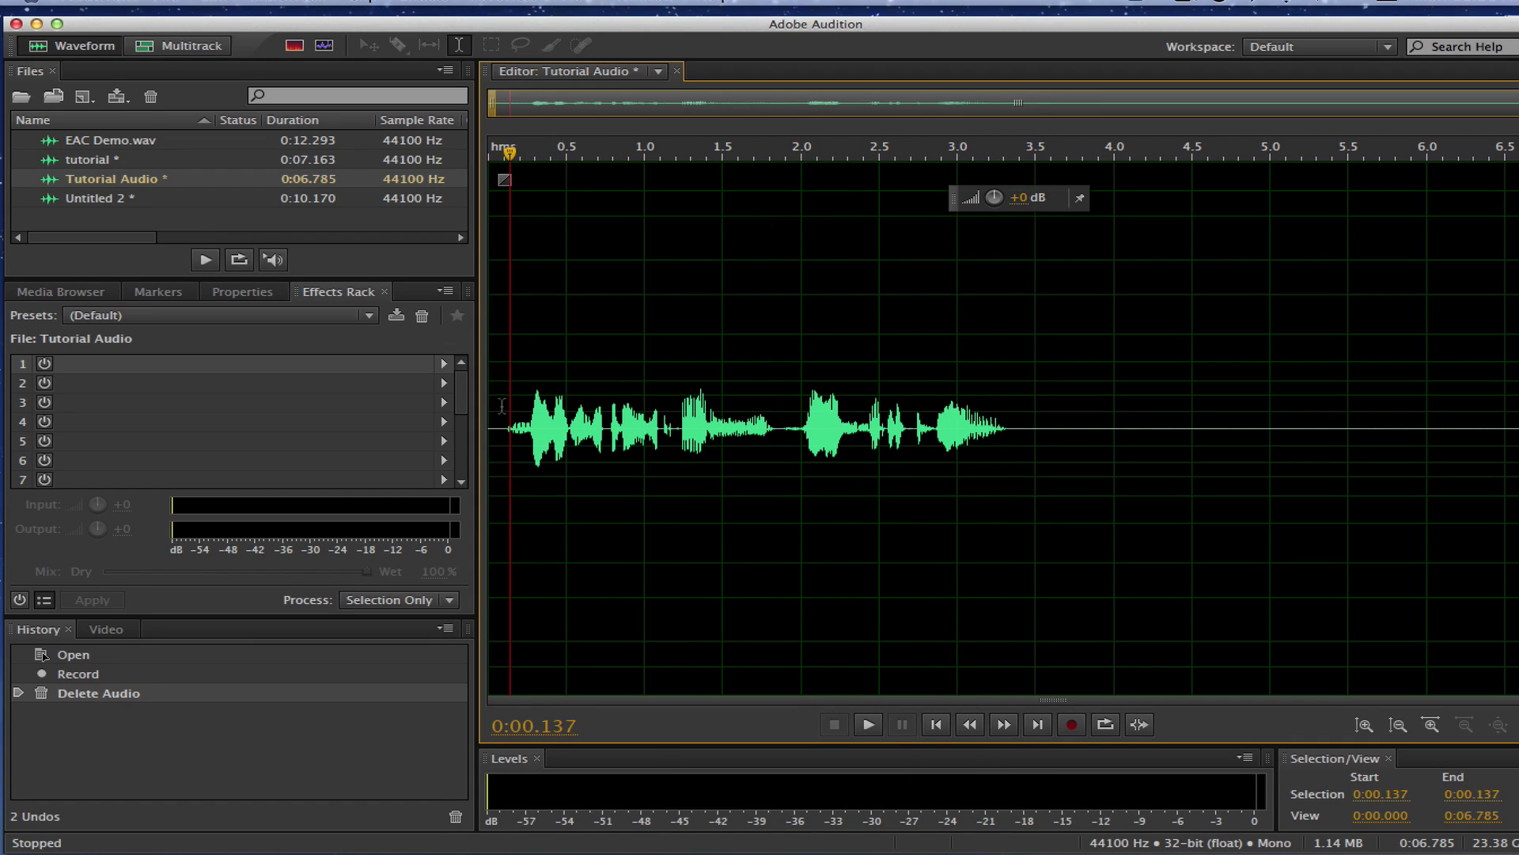
pyautogui.moveTo(505, 405); pyautogui.dragTo(1047, 427)
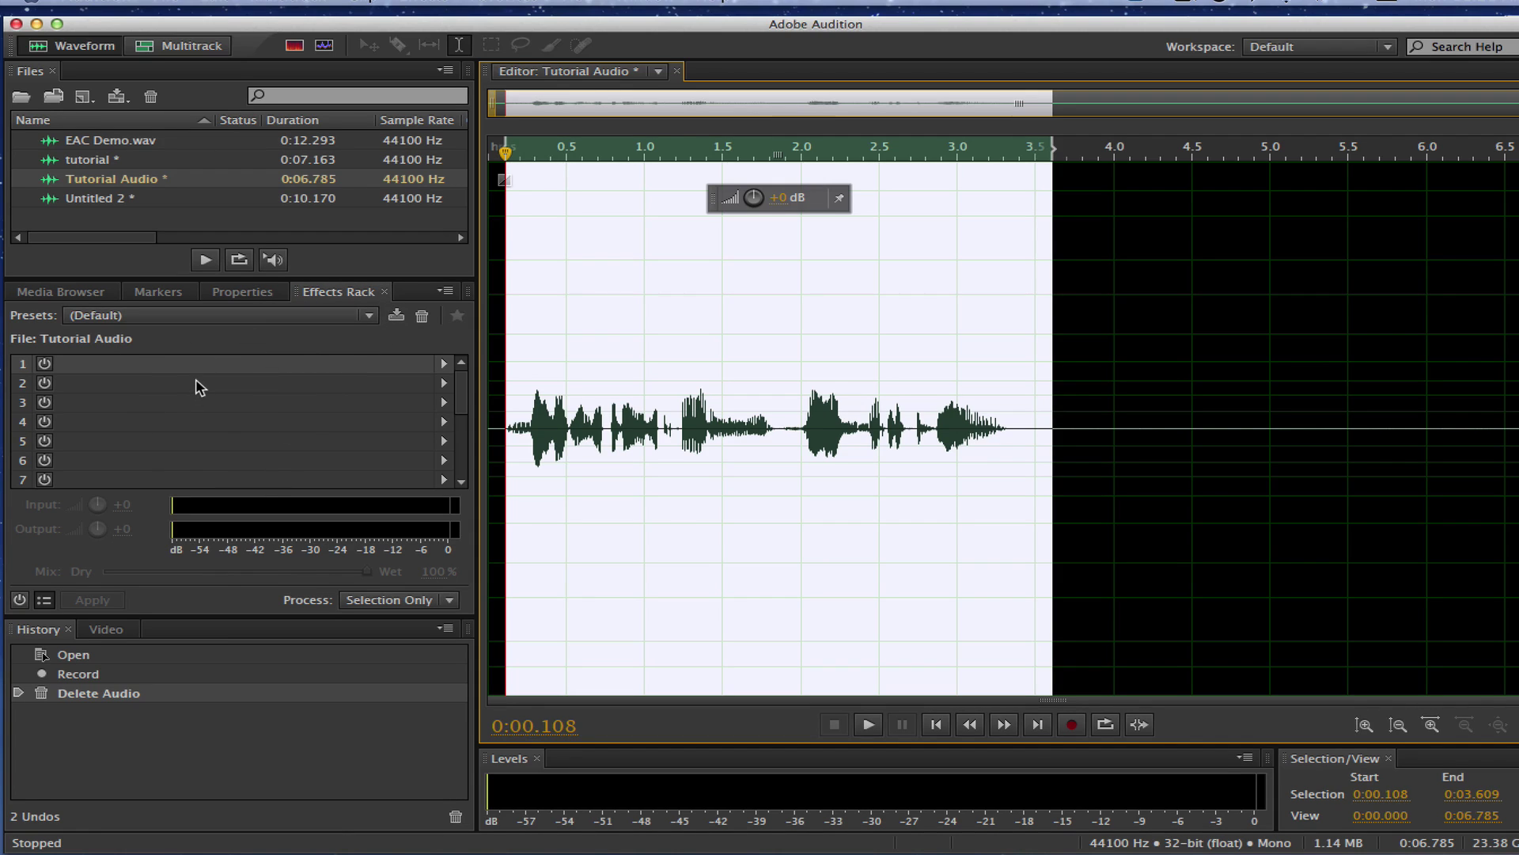
# Show the Filter and EQ effect choices for Effects Rack slot 1.
pyautogui.click(645, 4)
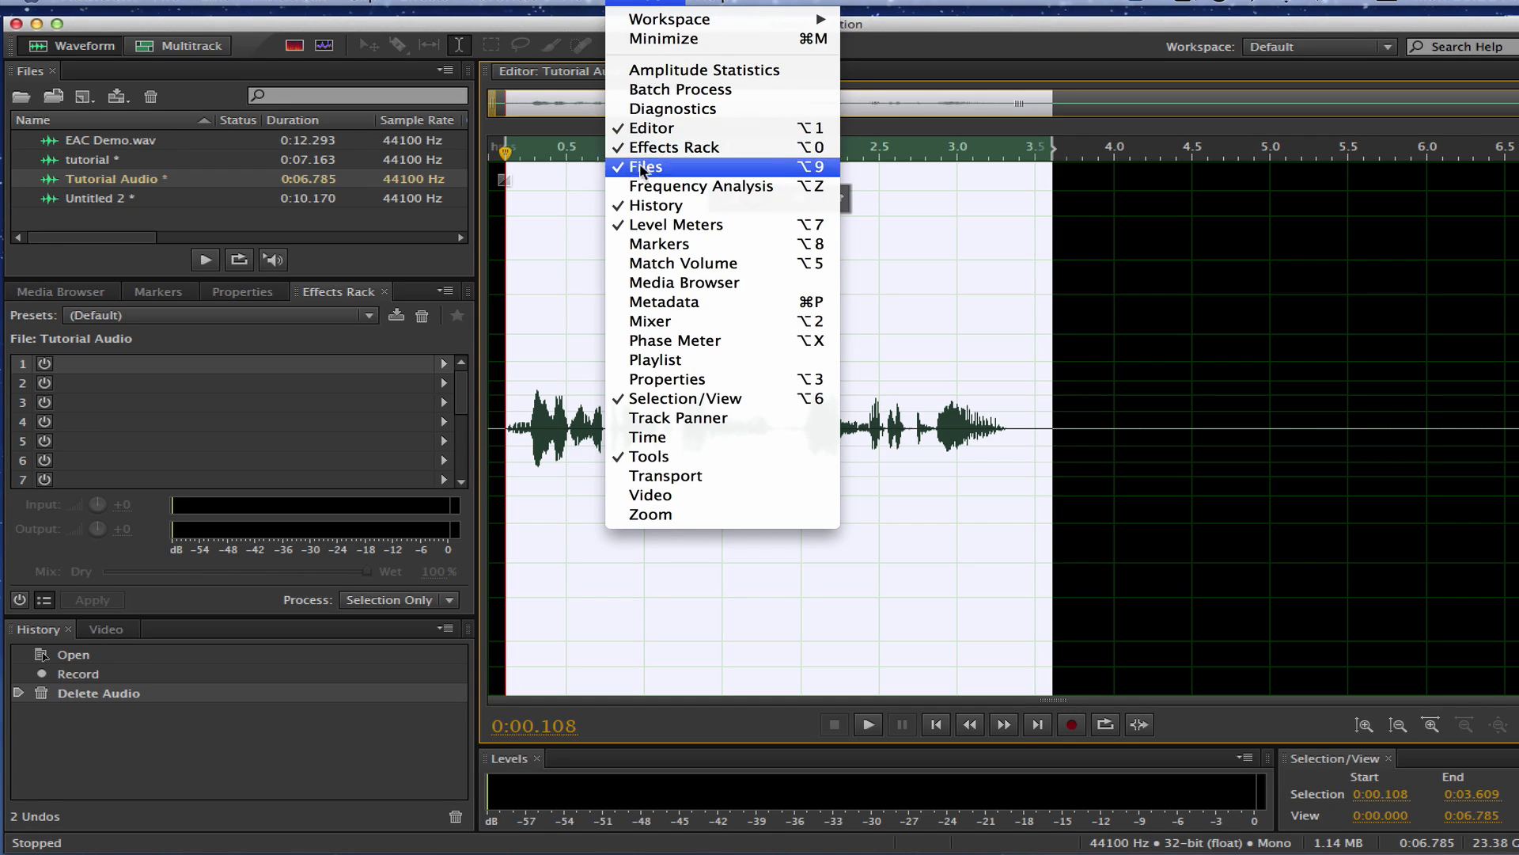
pyautogui.click(315, 351)
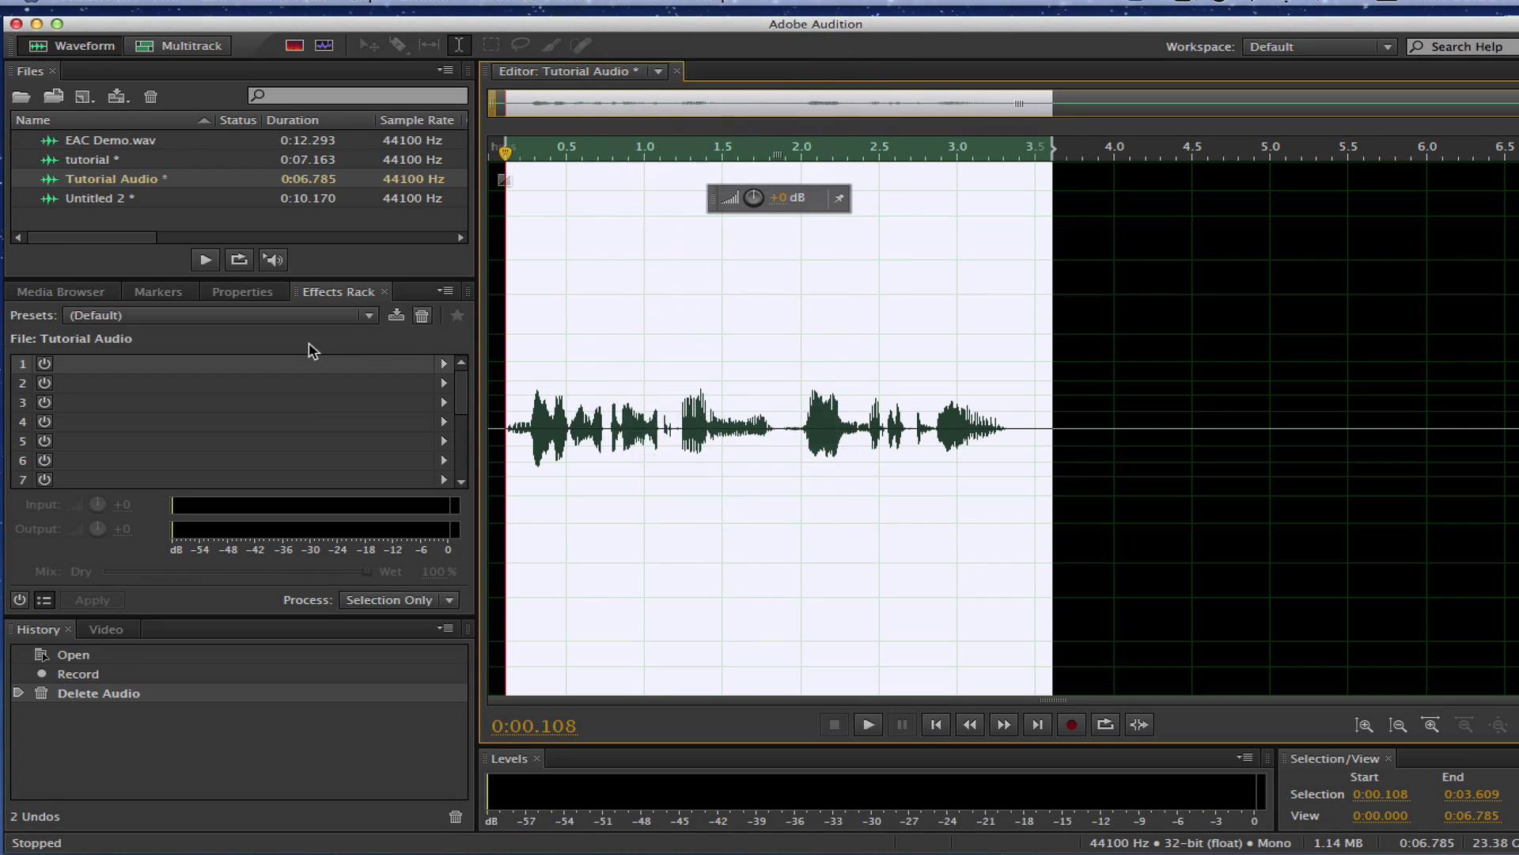
pyautogui.click(444, 365)
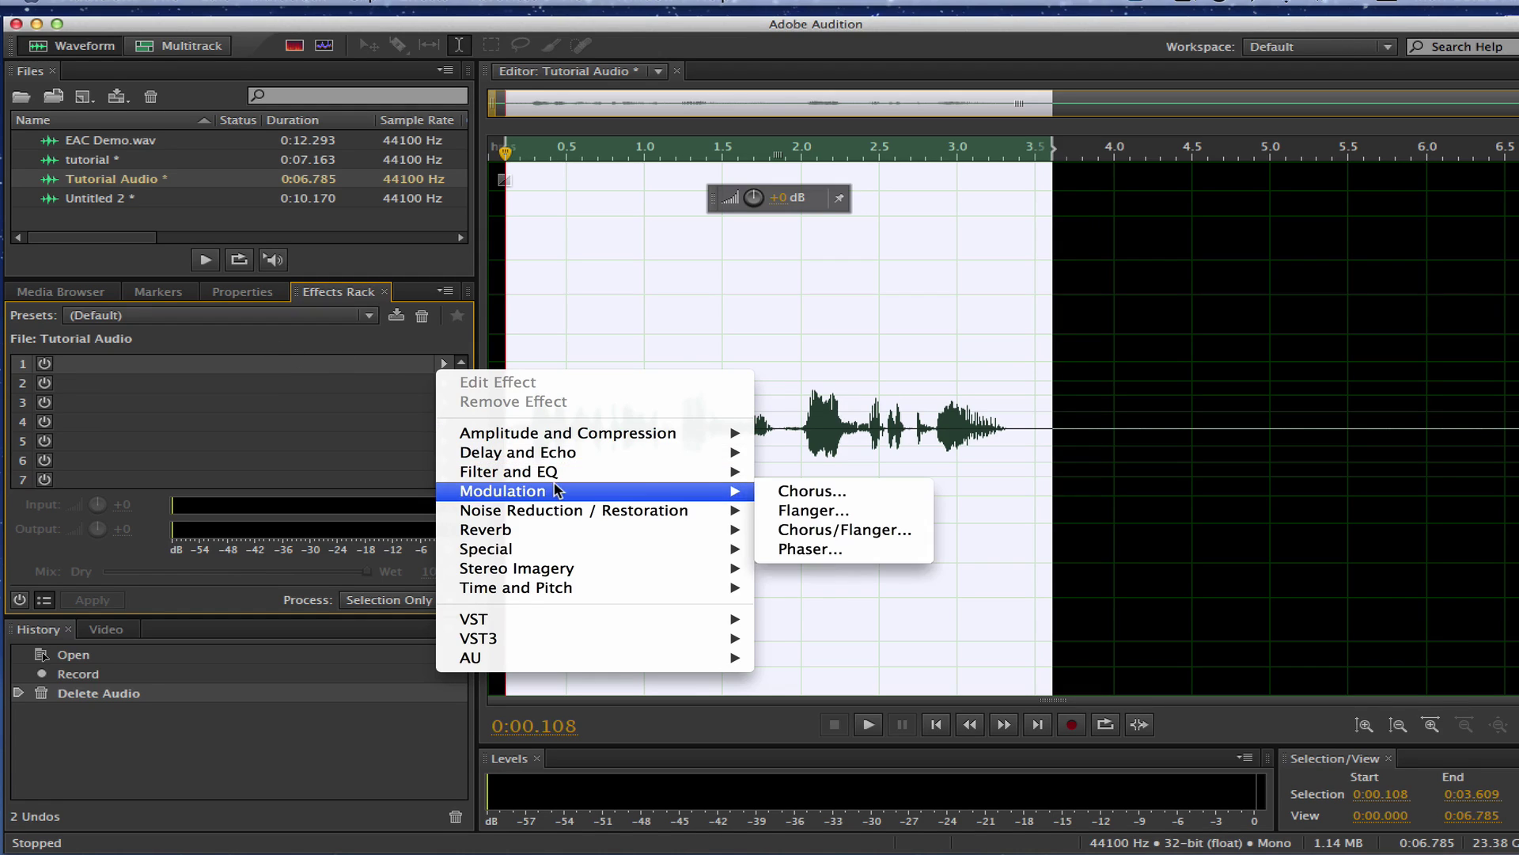
pyautogui.moveTo(552, 473)
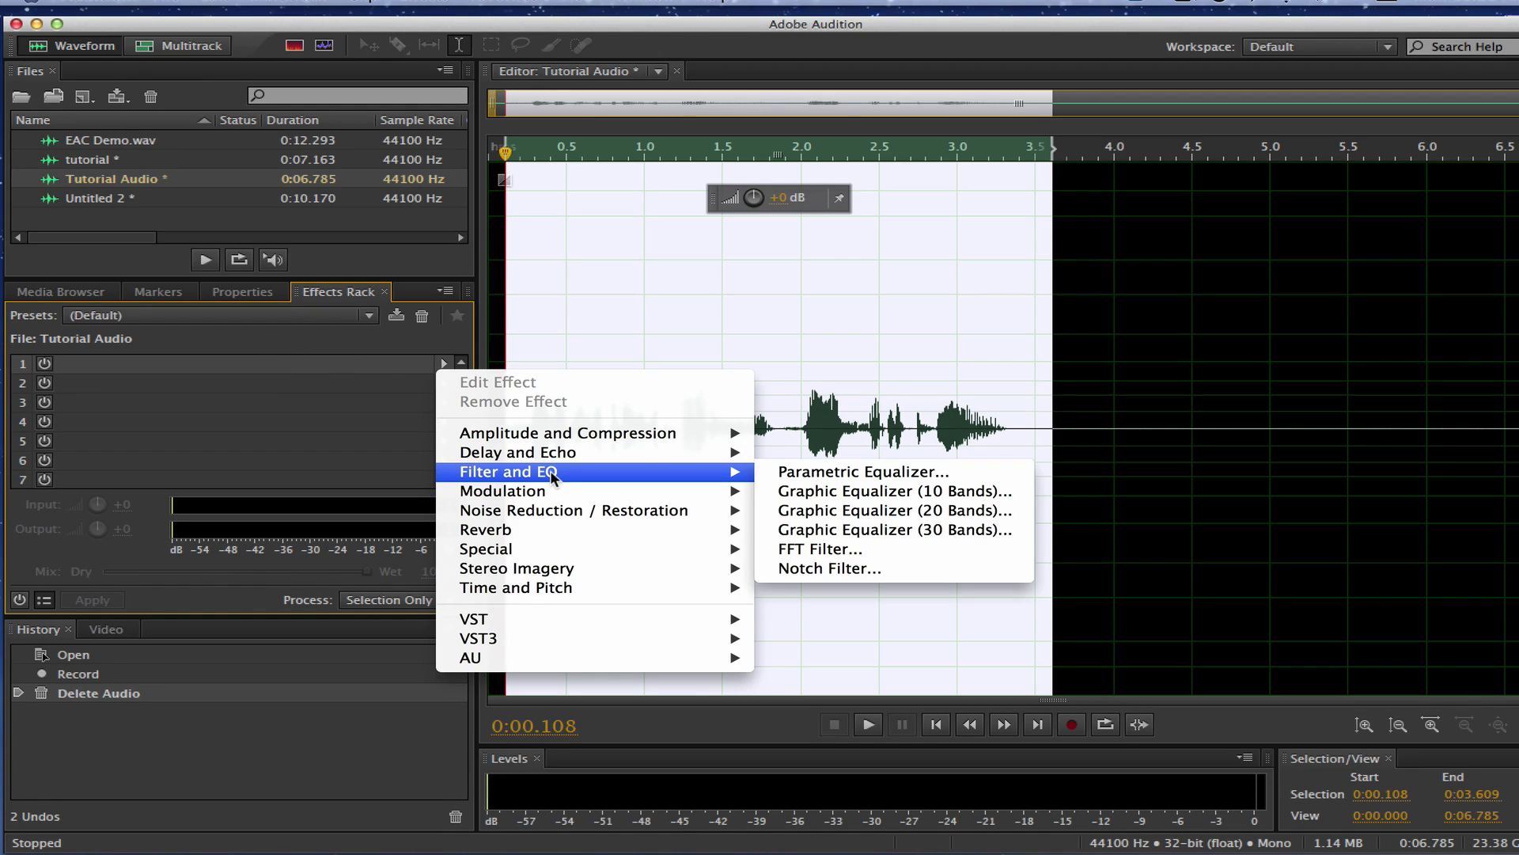
# Put a Parametric Equalizer with the Loudness Maximizer preset in rack slot 1.
pyautogui.click(820, 477)
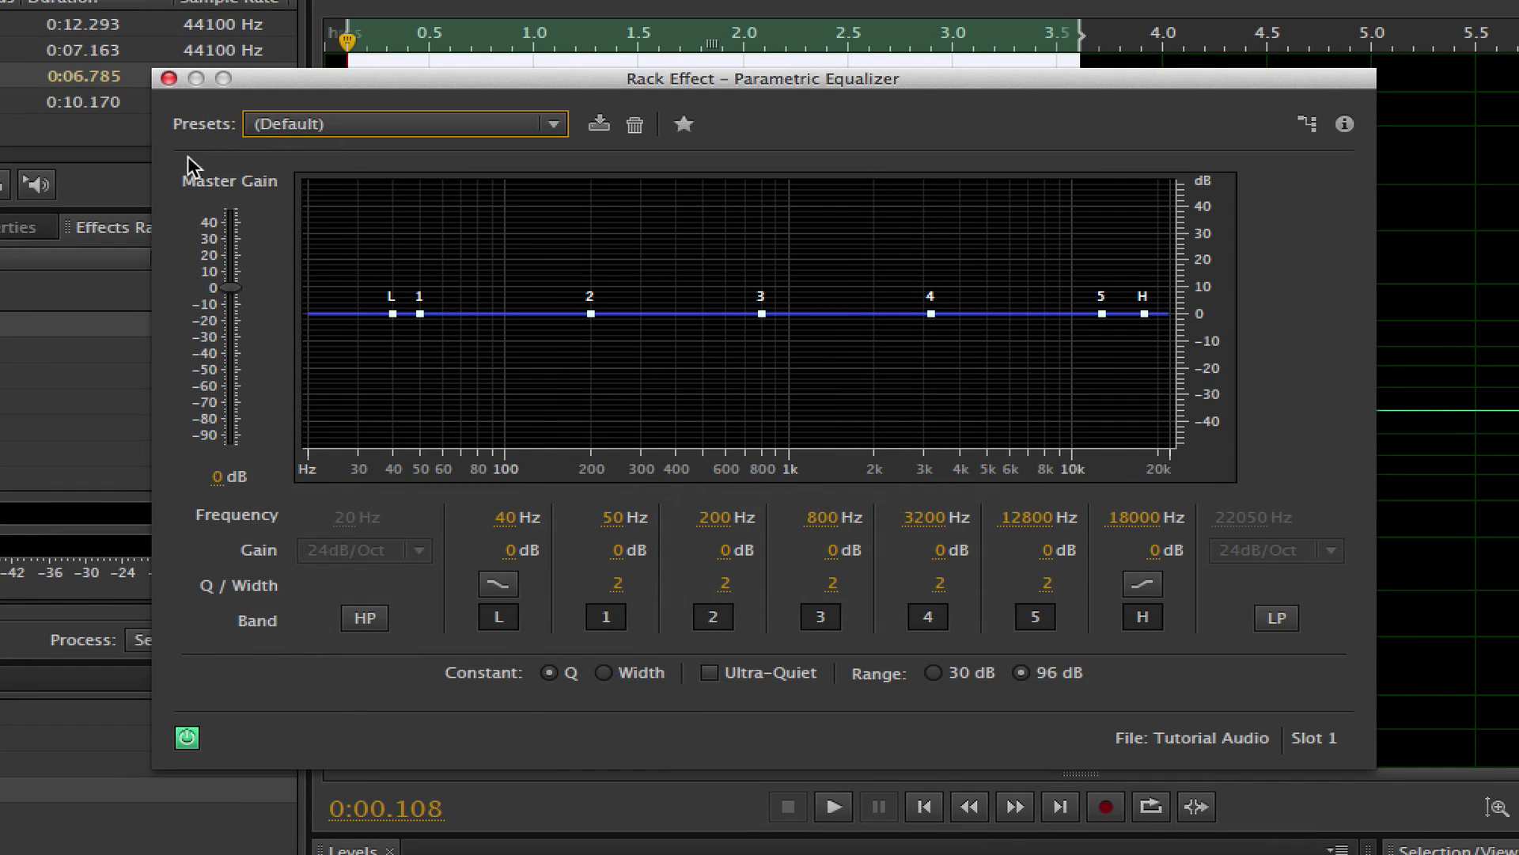
pyautogui.click(339, 127)
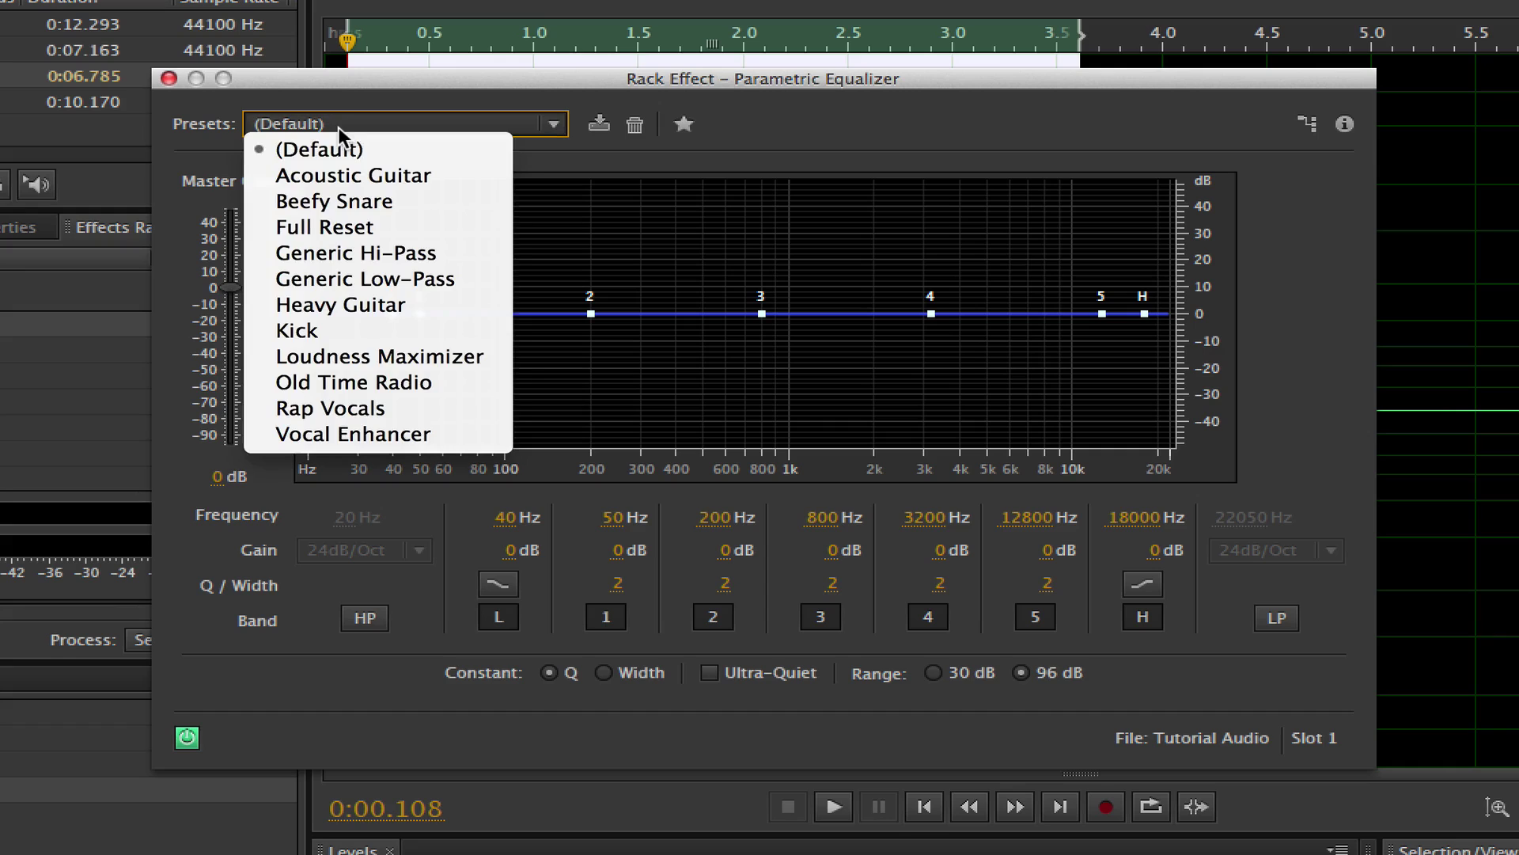
pyautogui.click(336, 358)
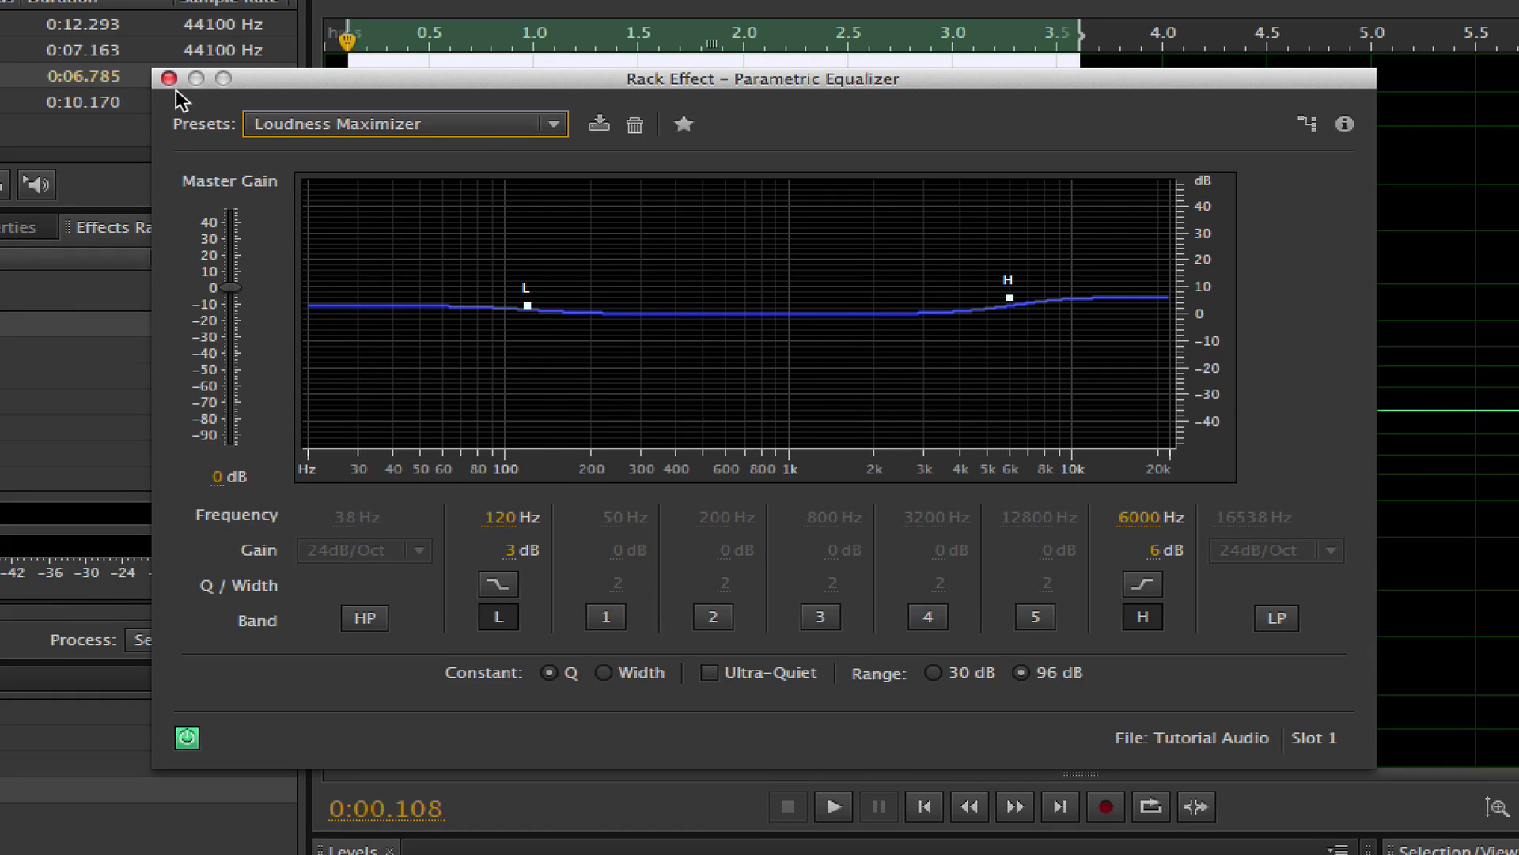
pyautogui.click(241, 79)
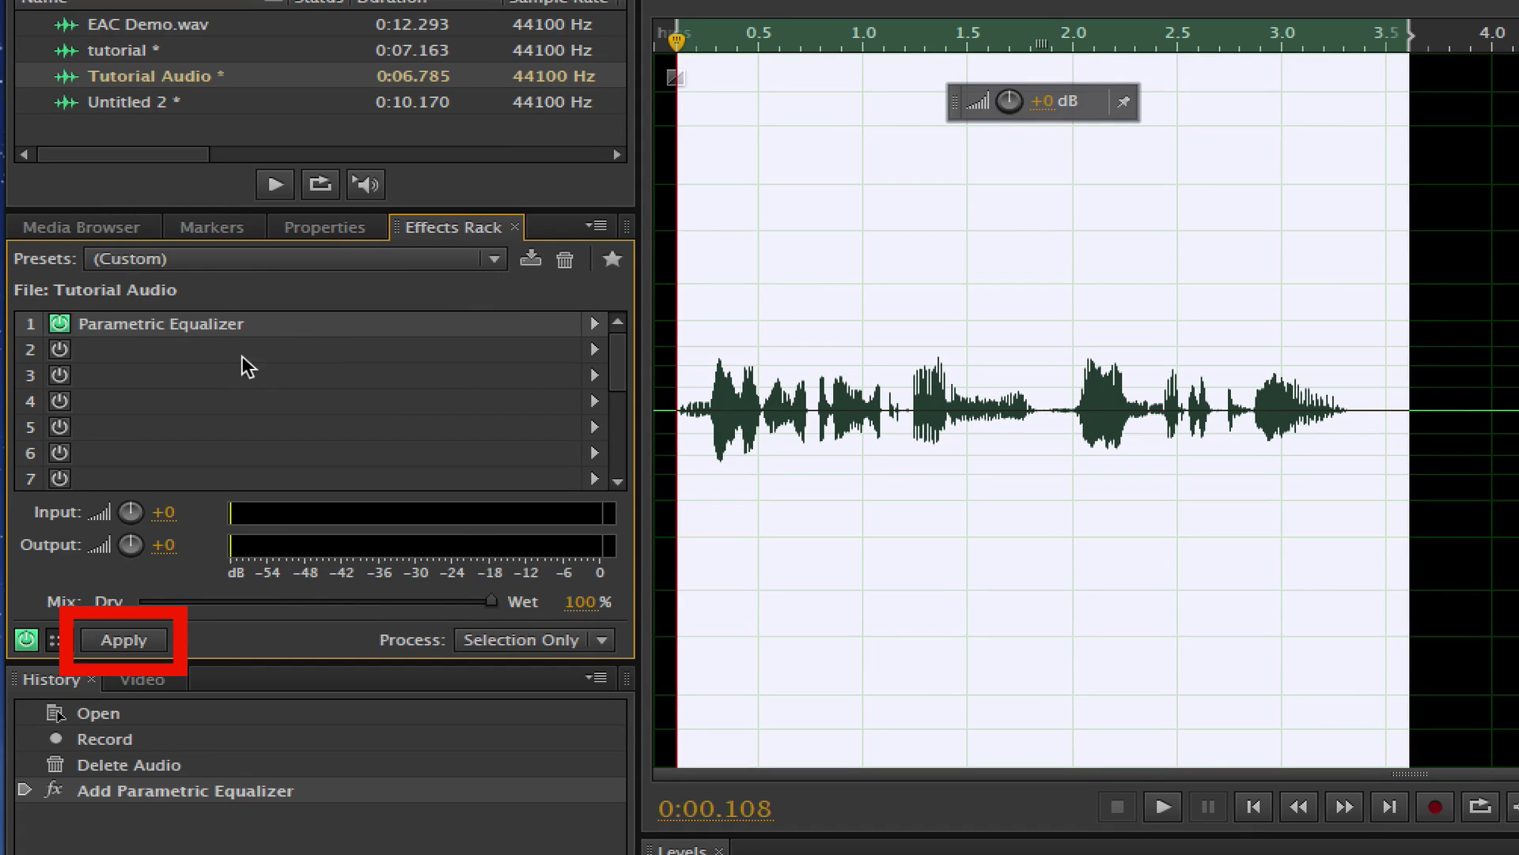
# Apply the Loudness Maximizer EQ rack permanently to Tutorial Audio.
pyautogui.click(149, 640)
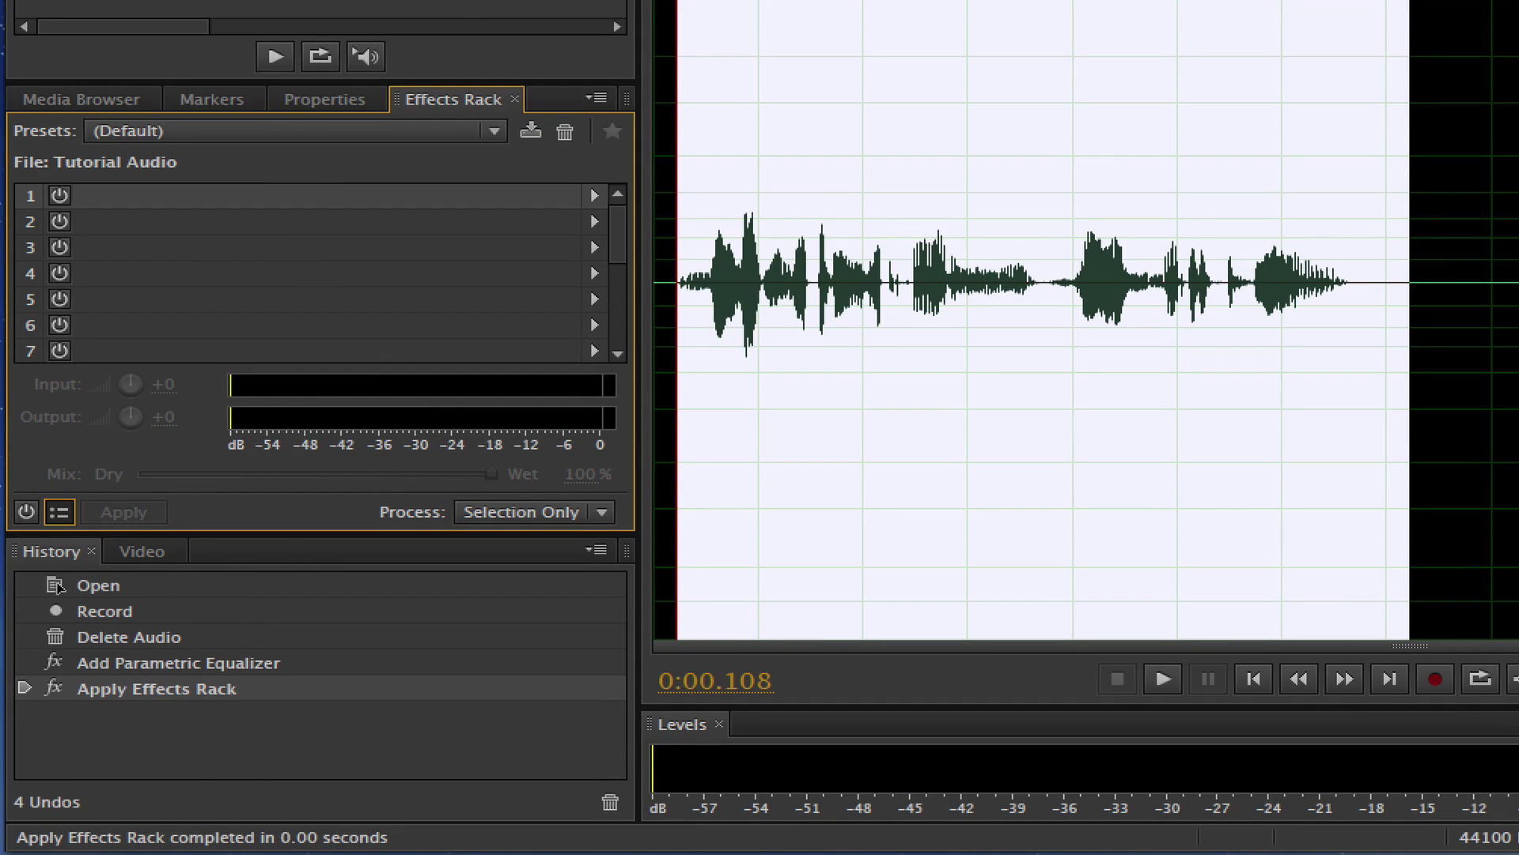
pyautogui.click(568, 0)
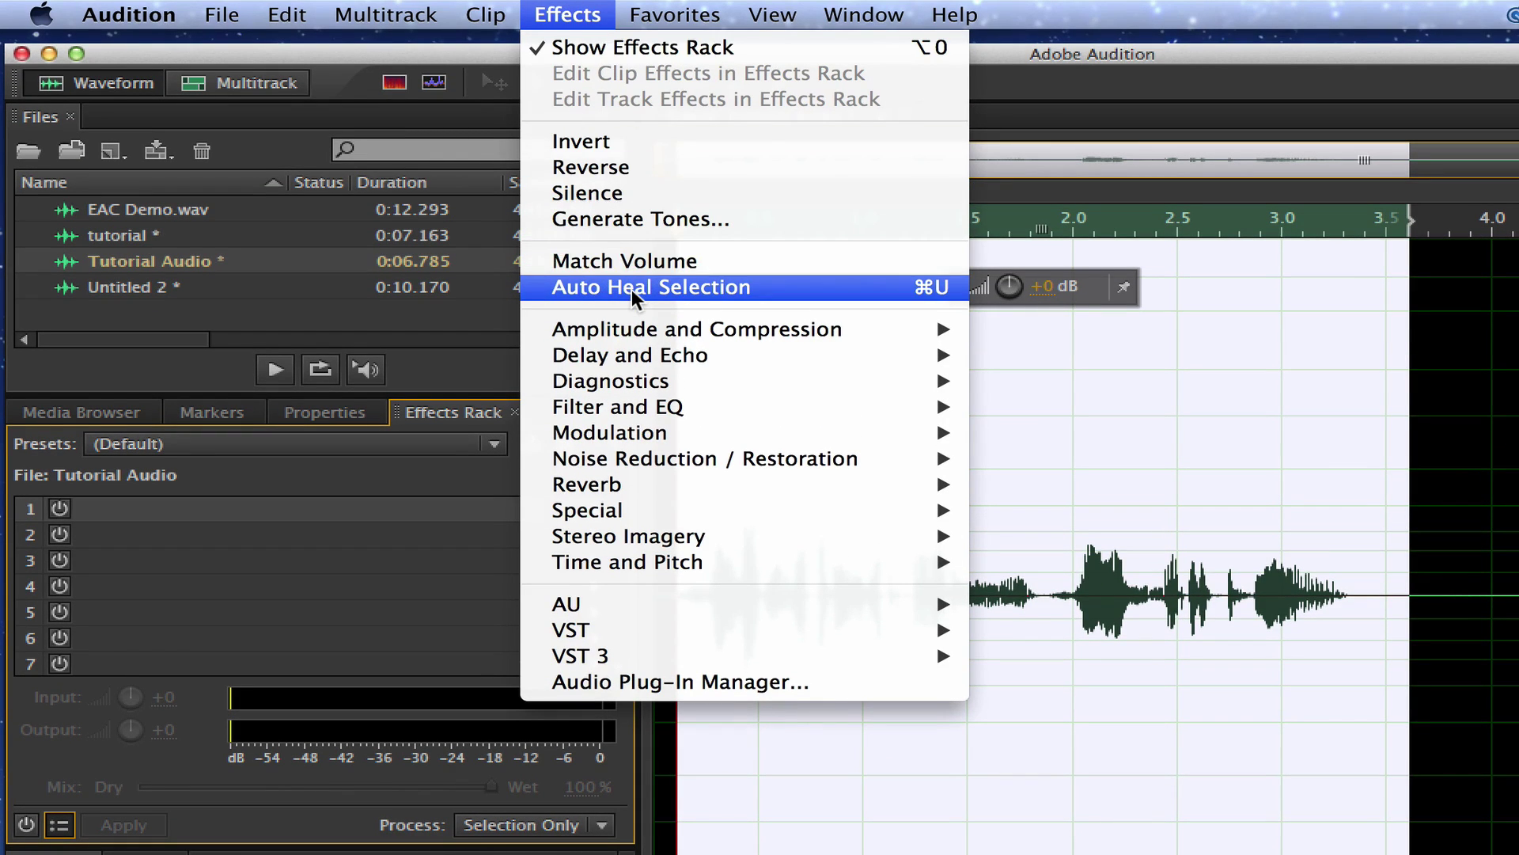
# Normalize Tutorial Audio to 95.5% with Normalize (process).
pyautogui.moveTo(635, 333)
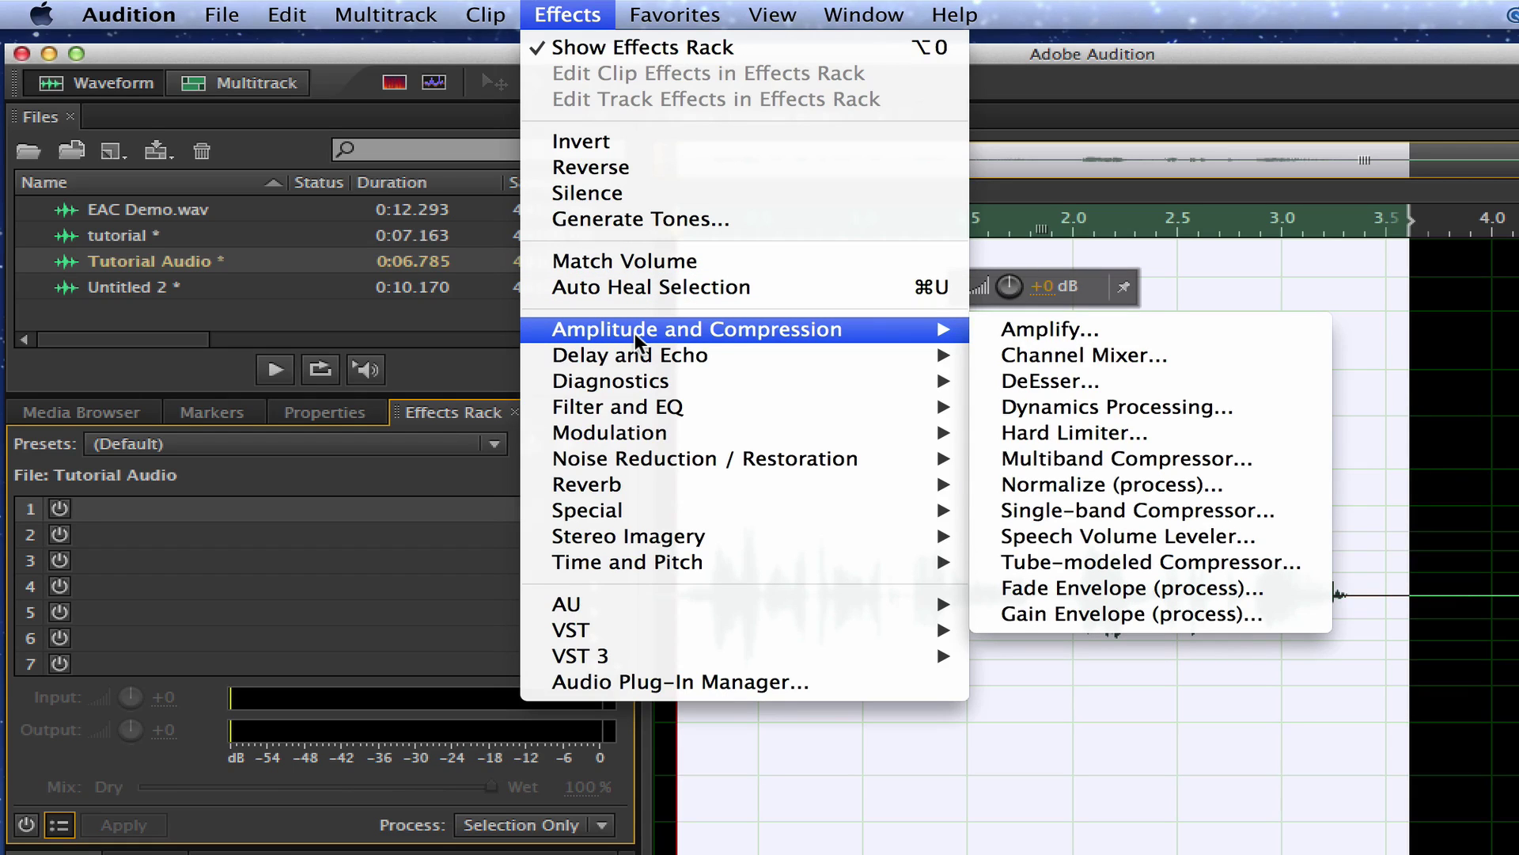
pyautogui.click(1056, 485)
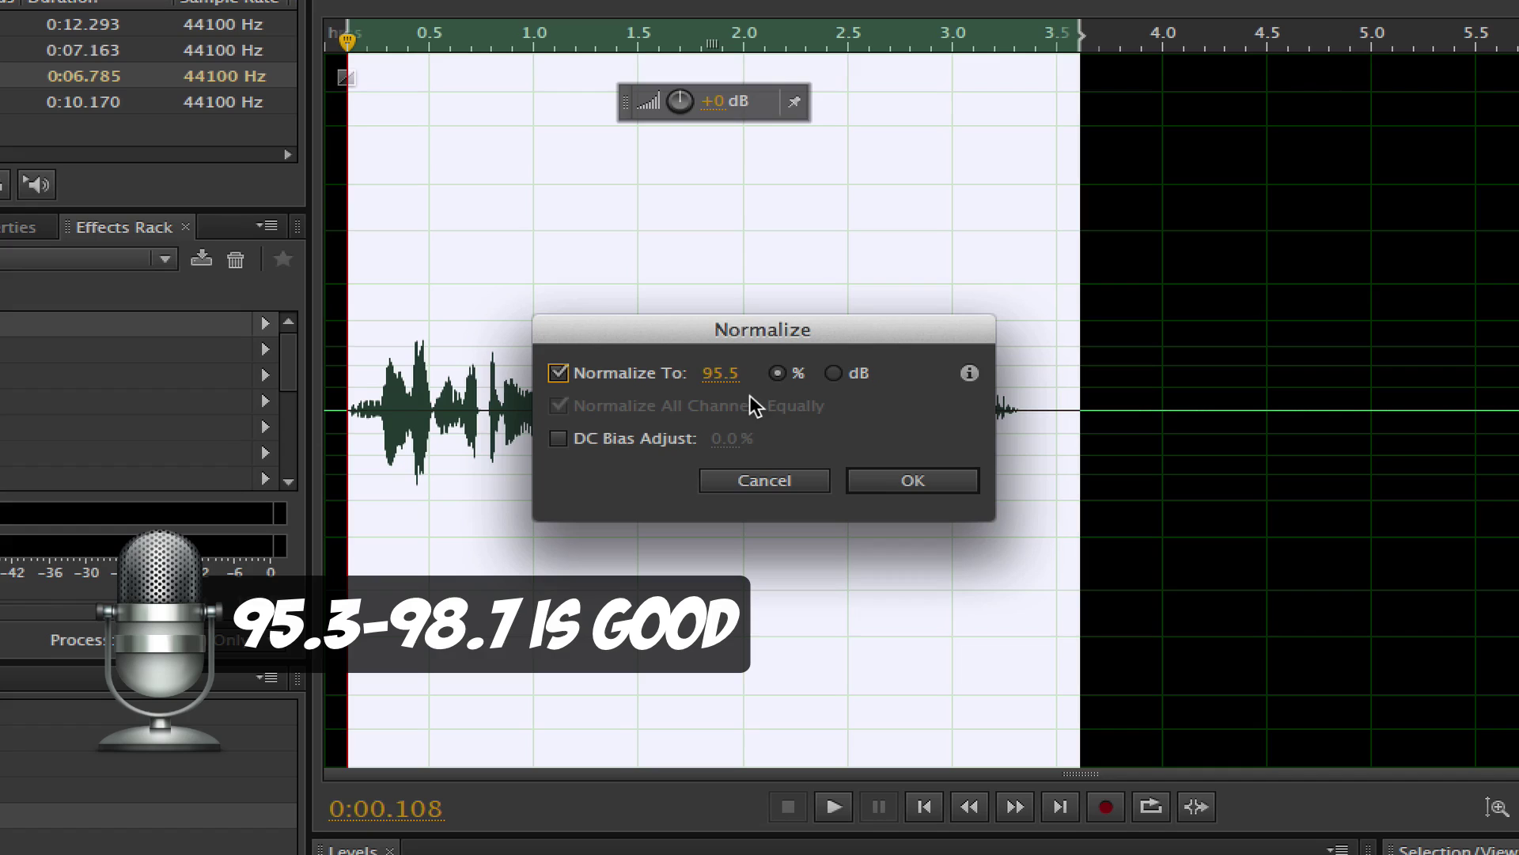
pyautogui.click(723, 374)
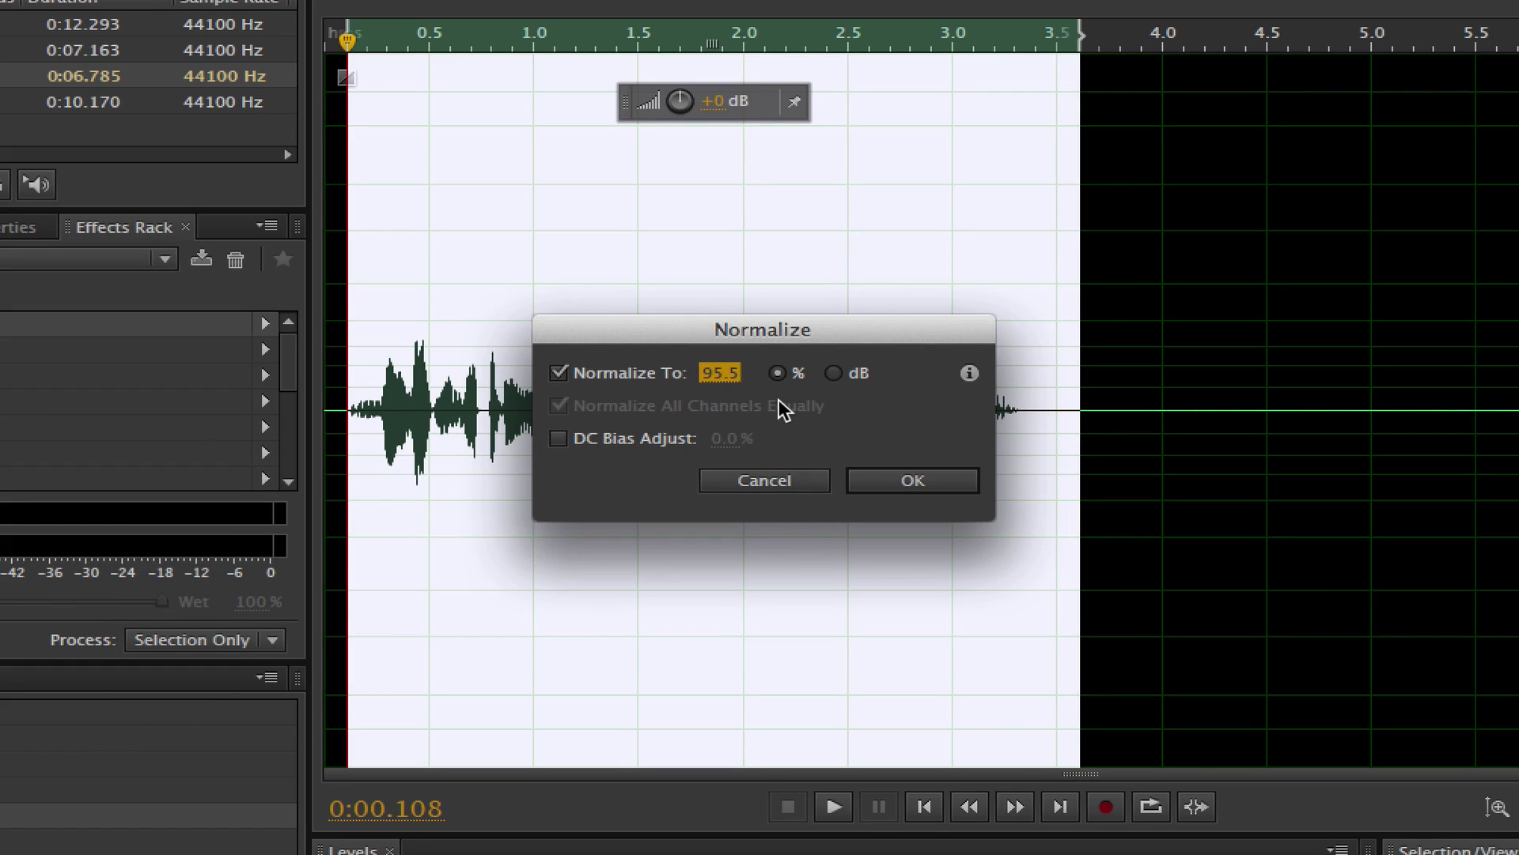
pyautogui.click(902, 479)
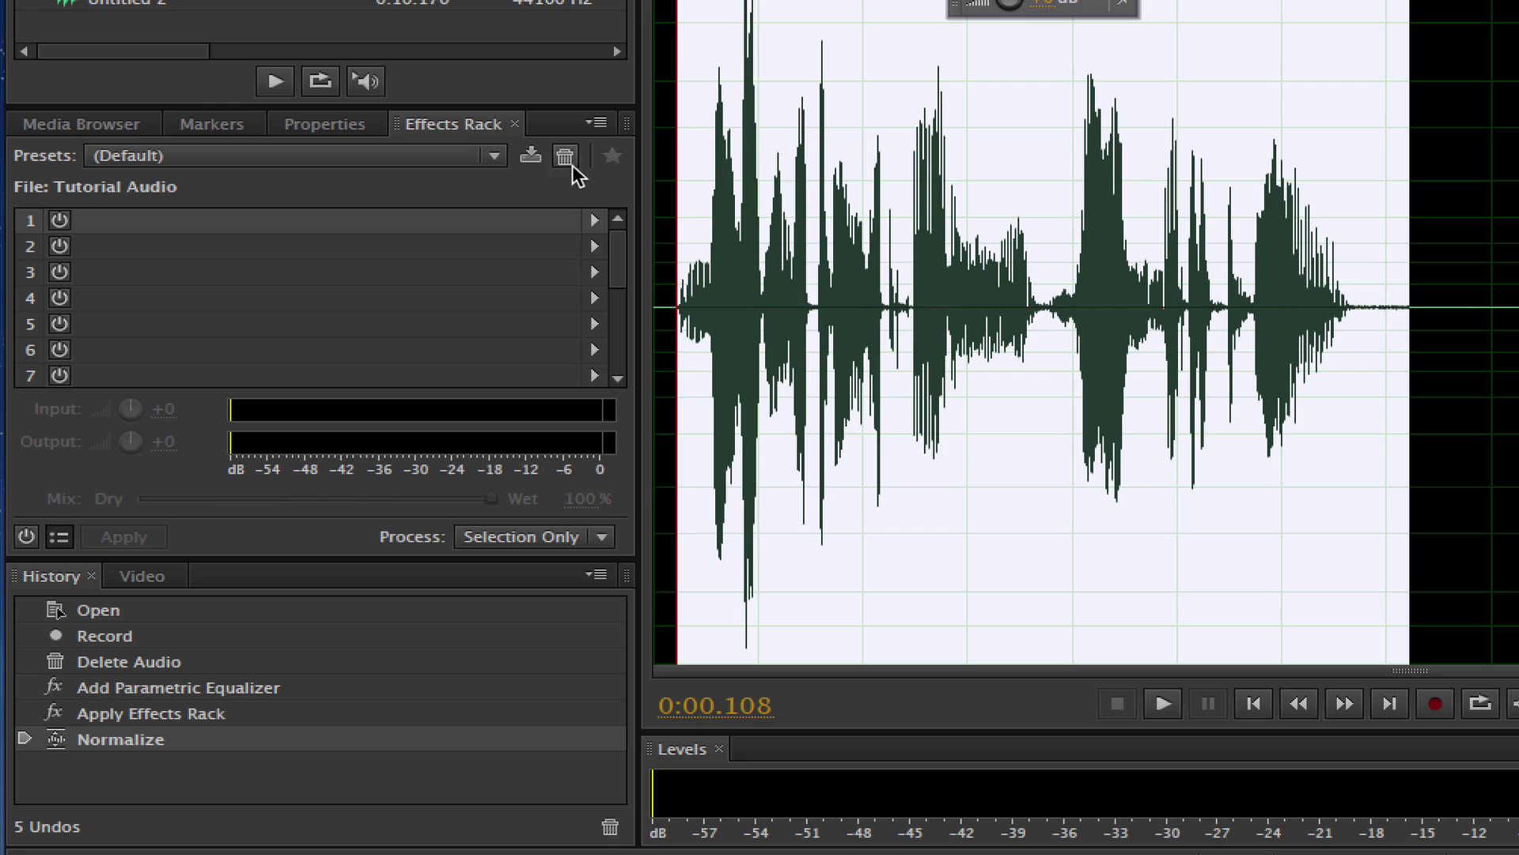
# Apply Dynamics Processing with the -20 dB point moved to 2.03:1 above -25.95 dB.
pyautogui.click(595, 221)
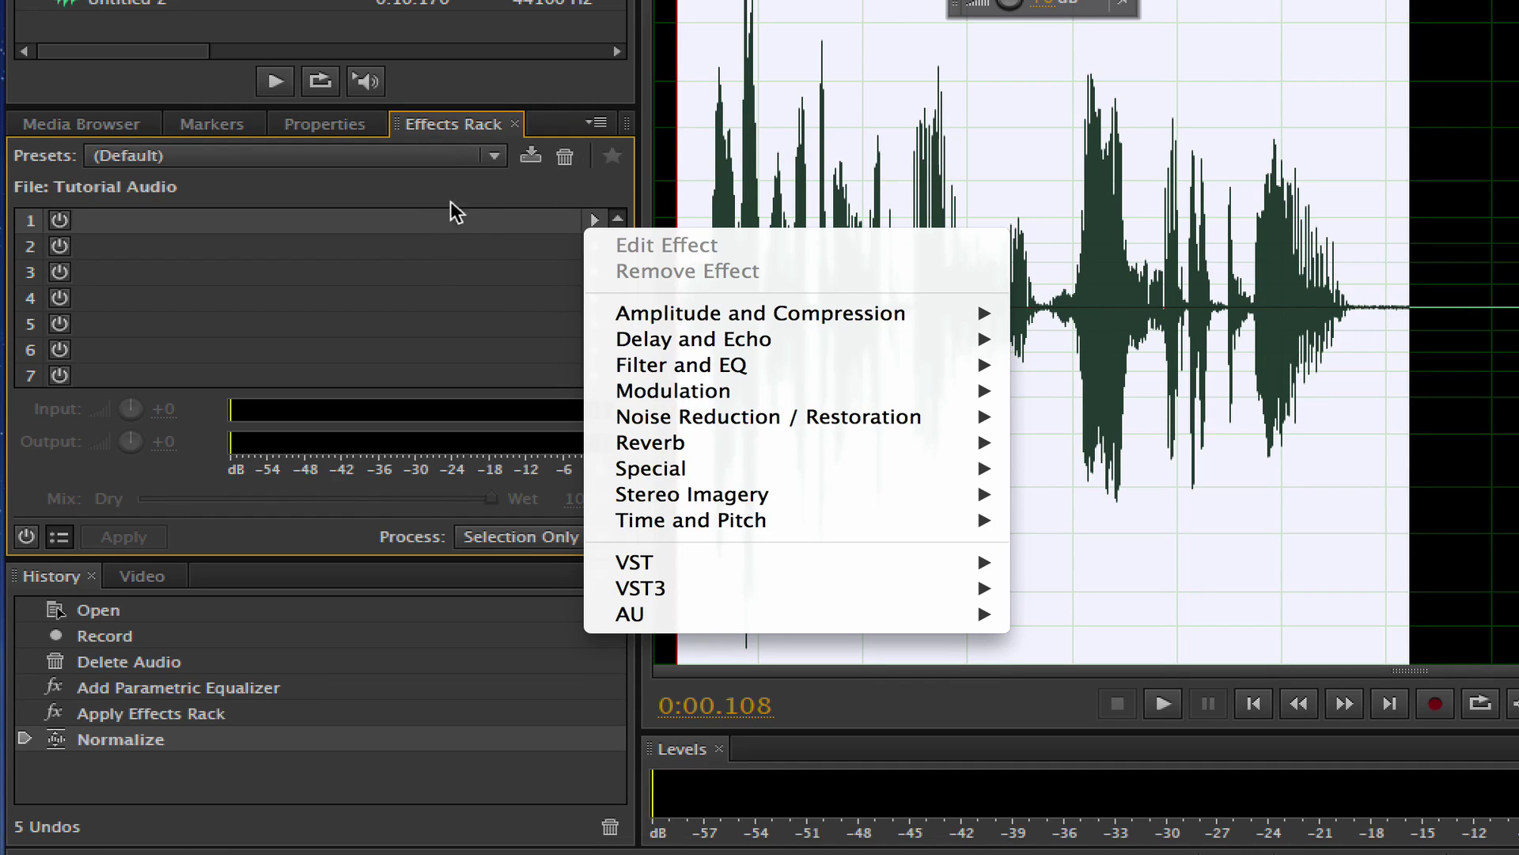
pyautogui.moveTo(725, 315)
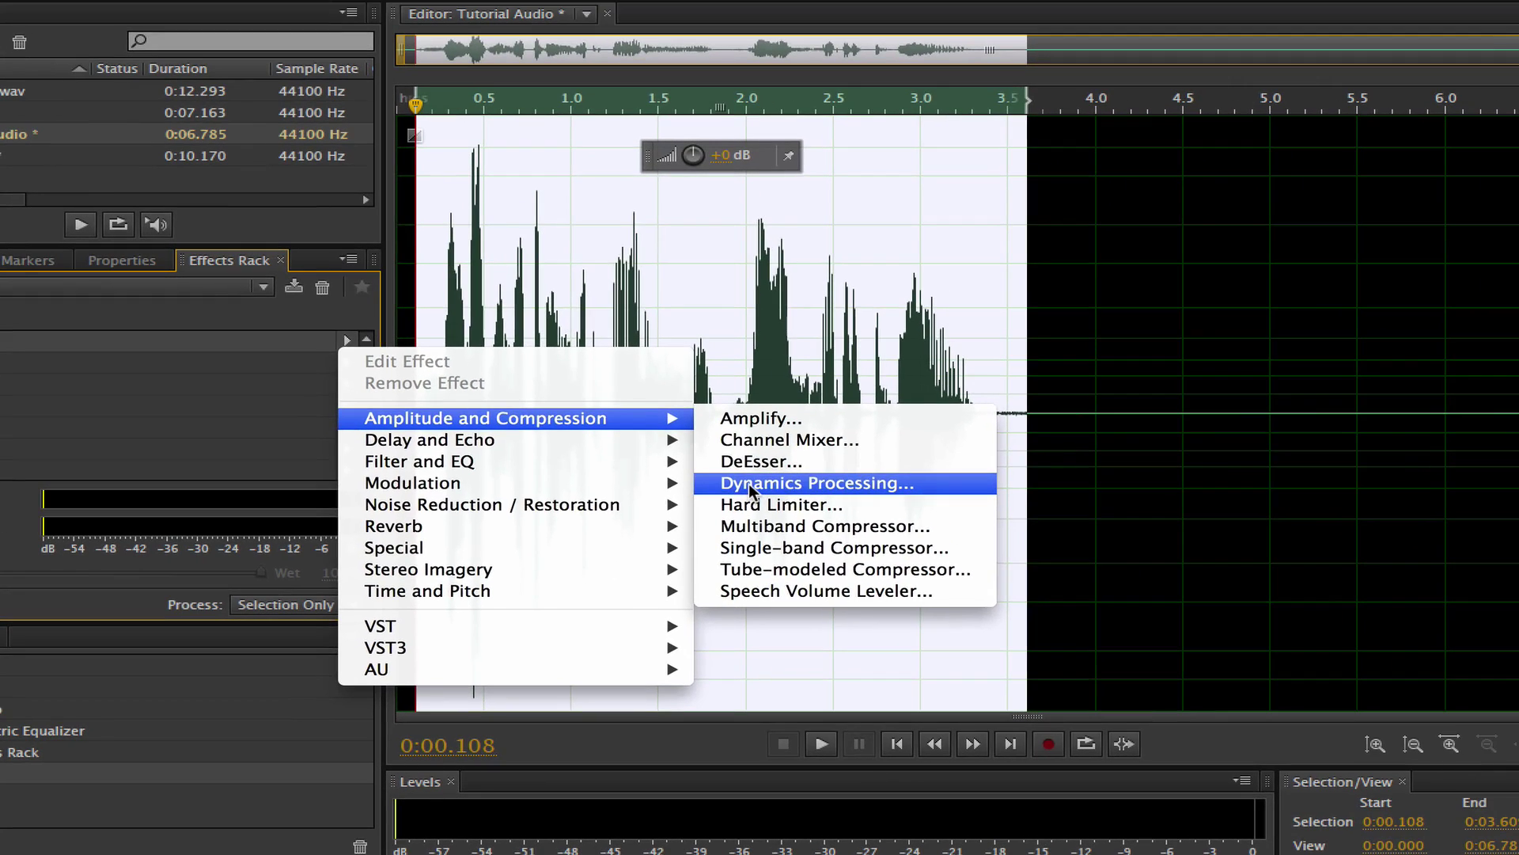
pyautogui.click(1074, 392)
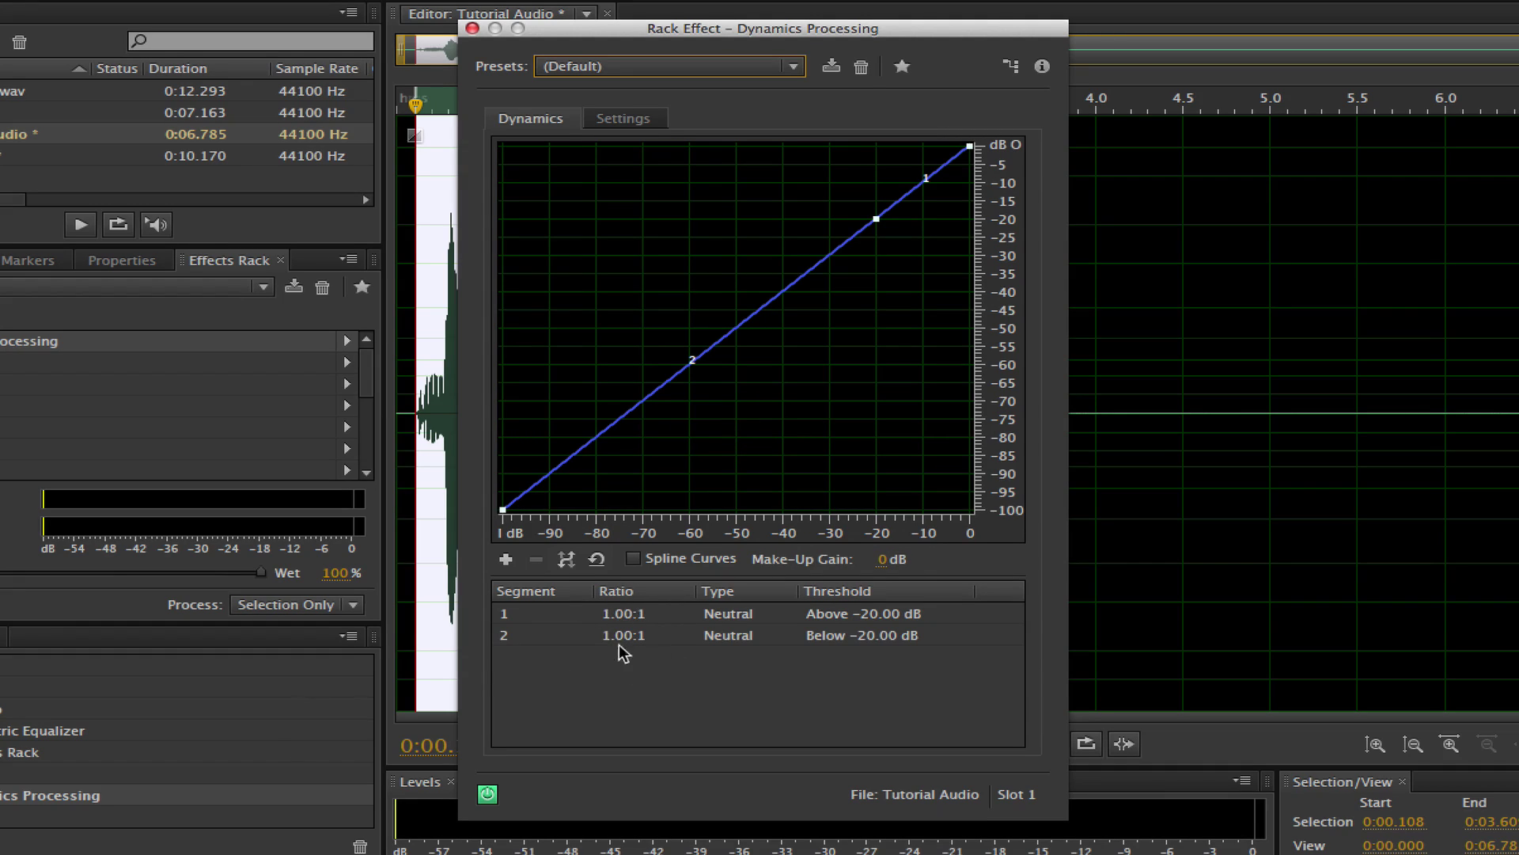
pyautogui.moveTo(872, 220)
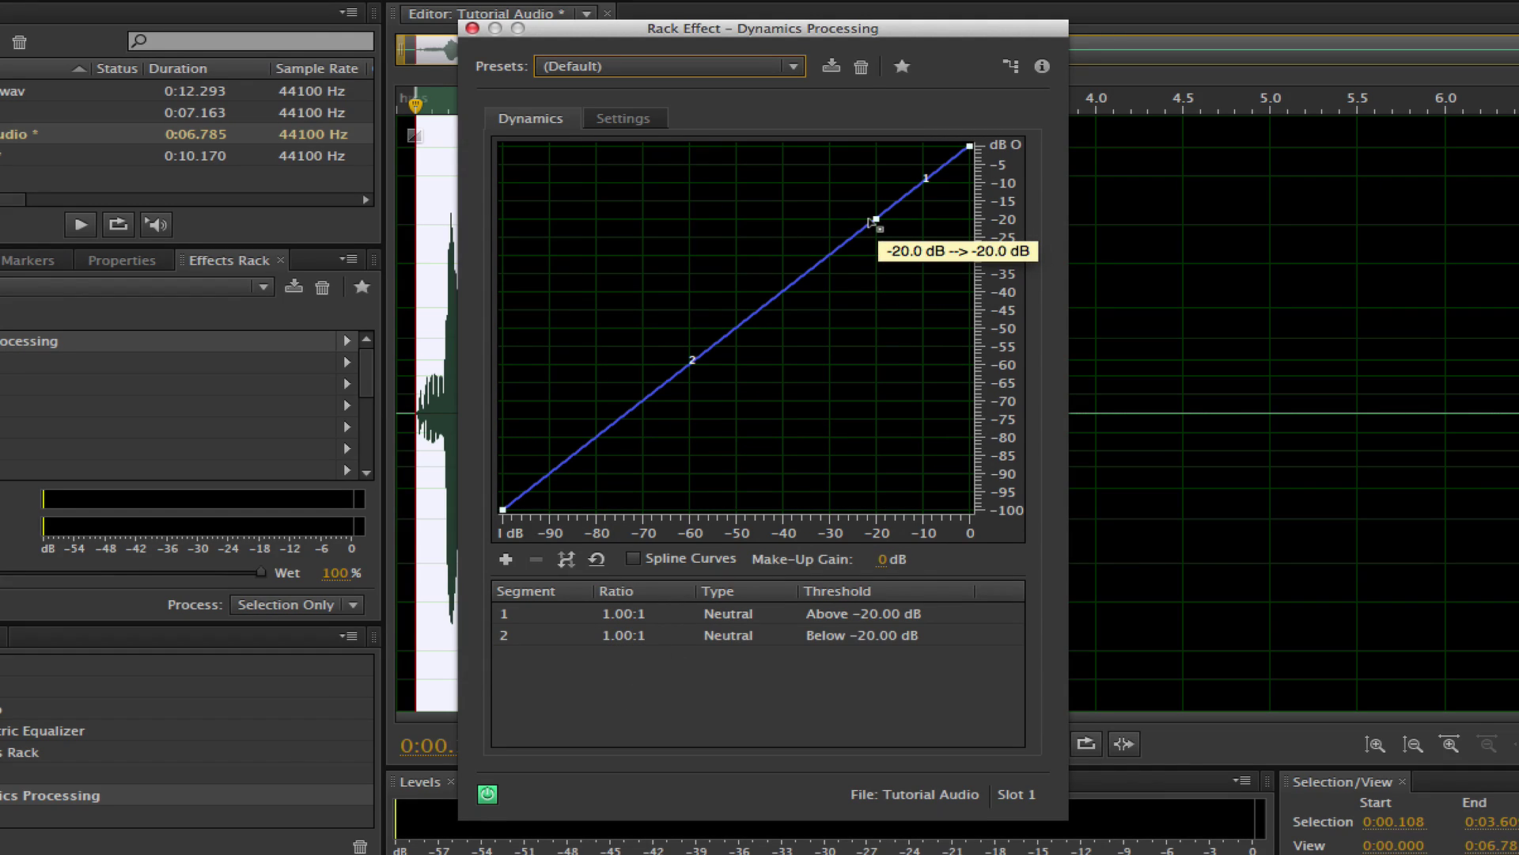
pyautogui.click(873, 218)
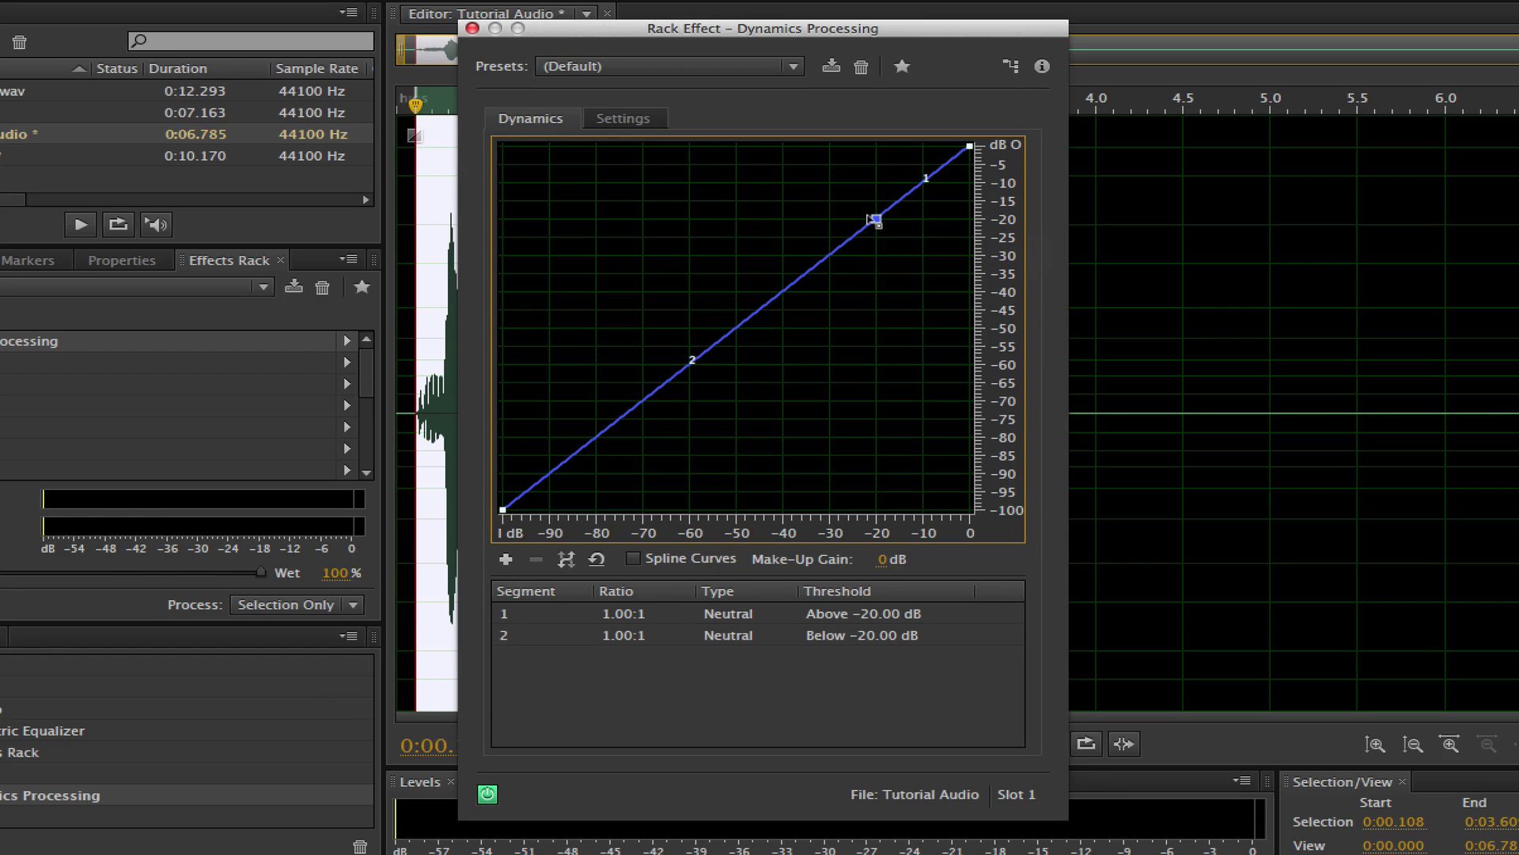
pyautogui.moveTo(868, 215); pyautogui.dragTo(838, 189)
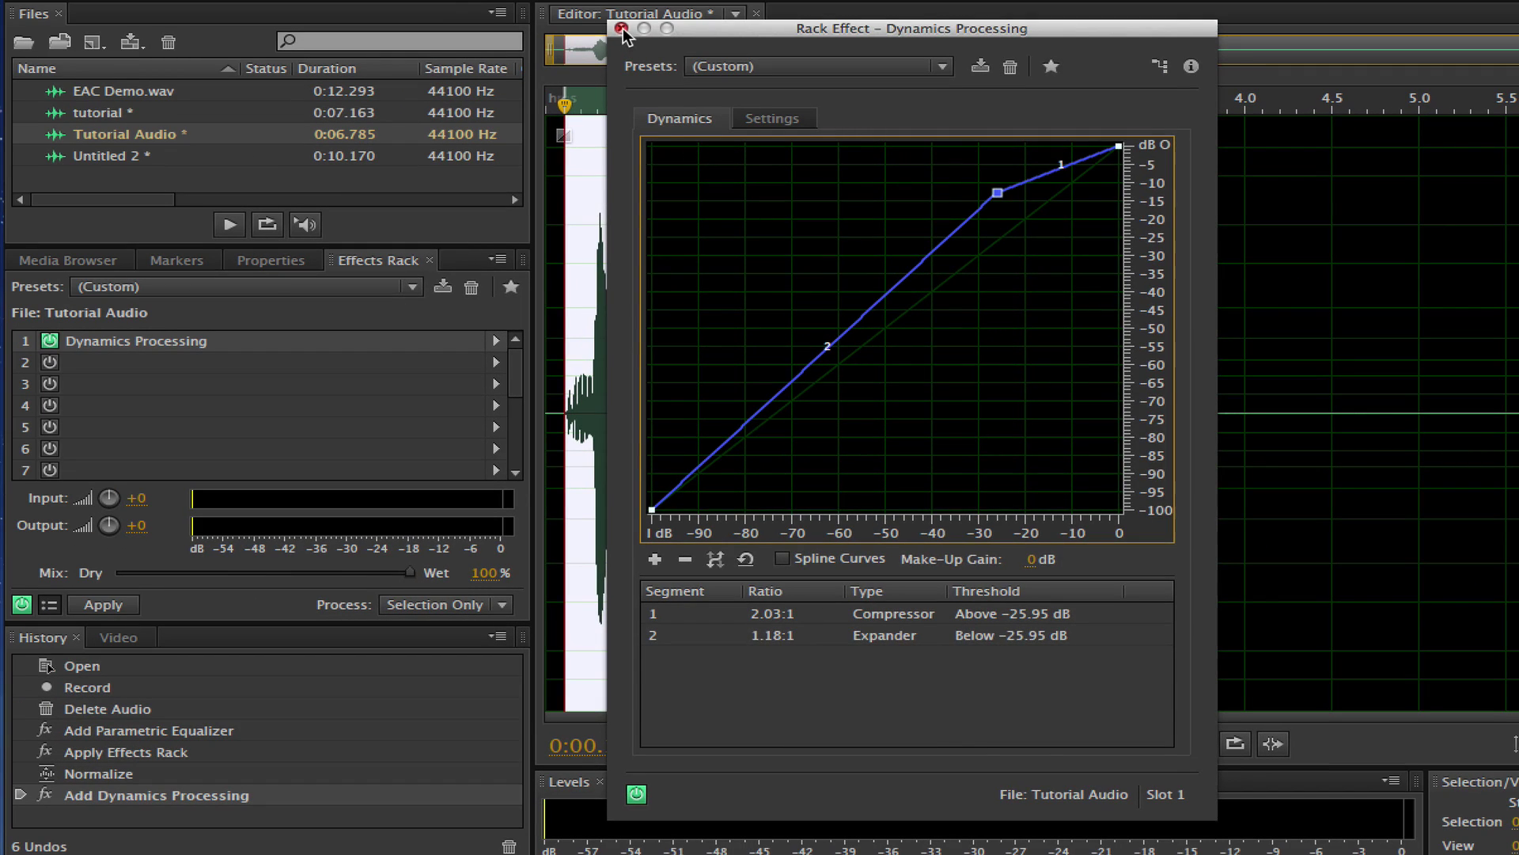
pyautogui.click(616, 22)
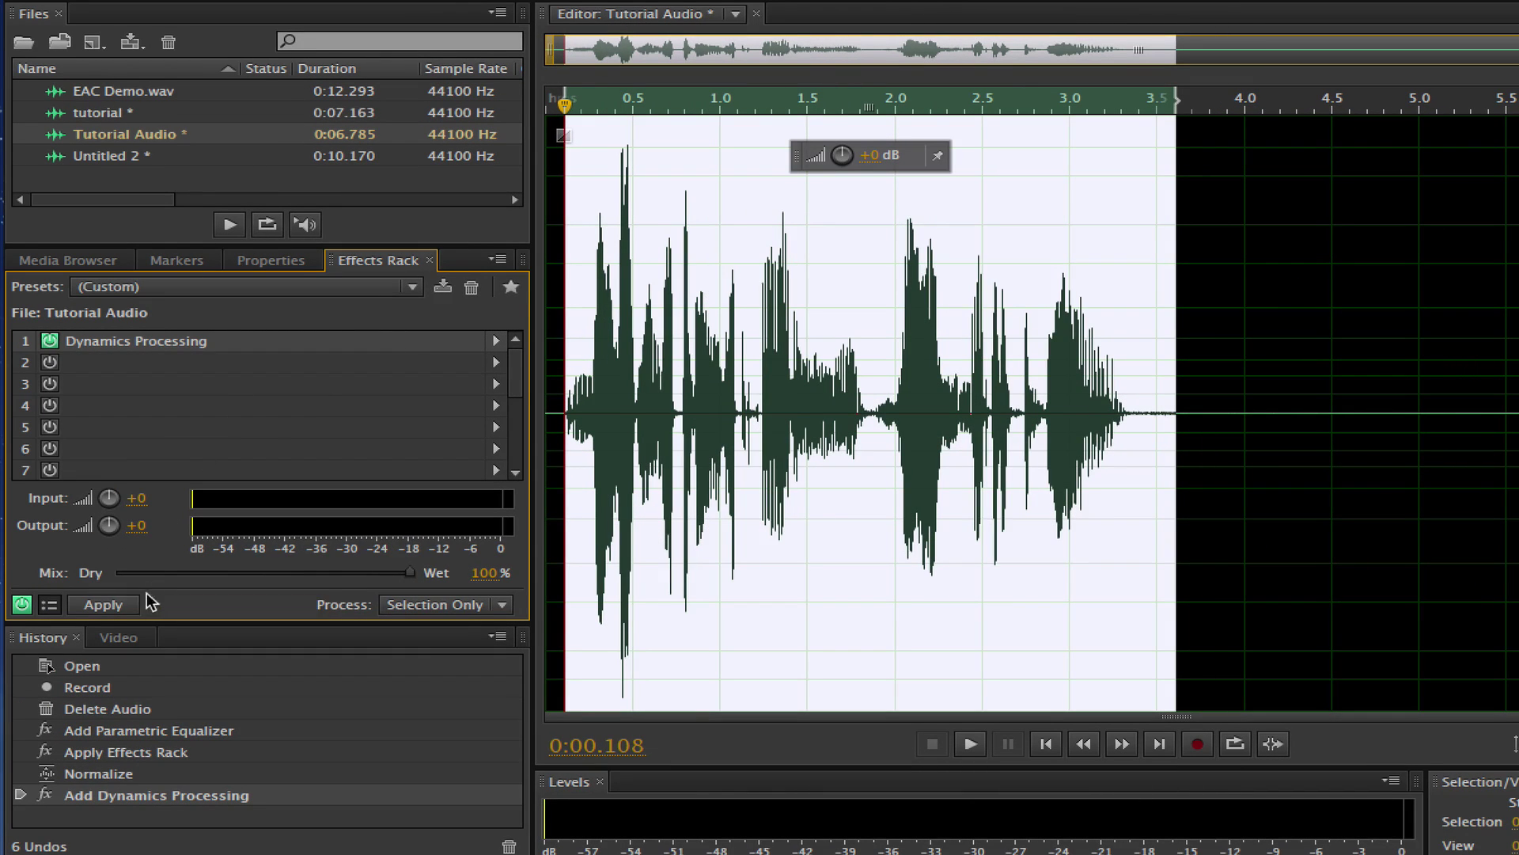
pyautogui.click(106, 604)
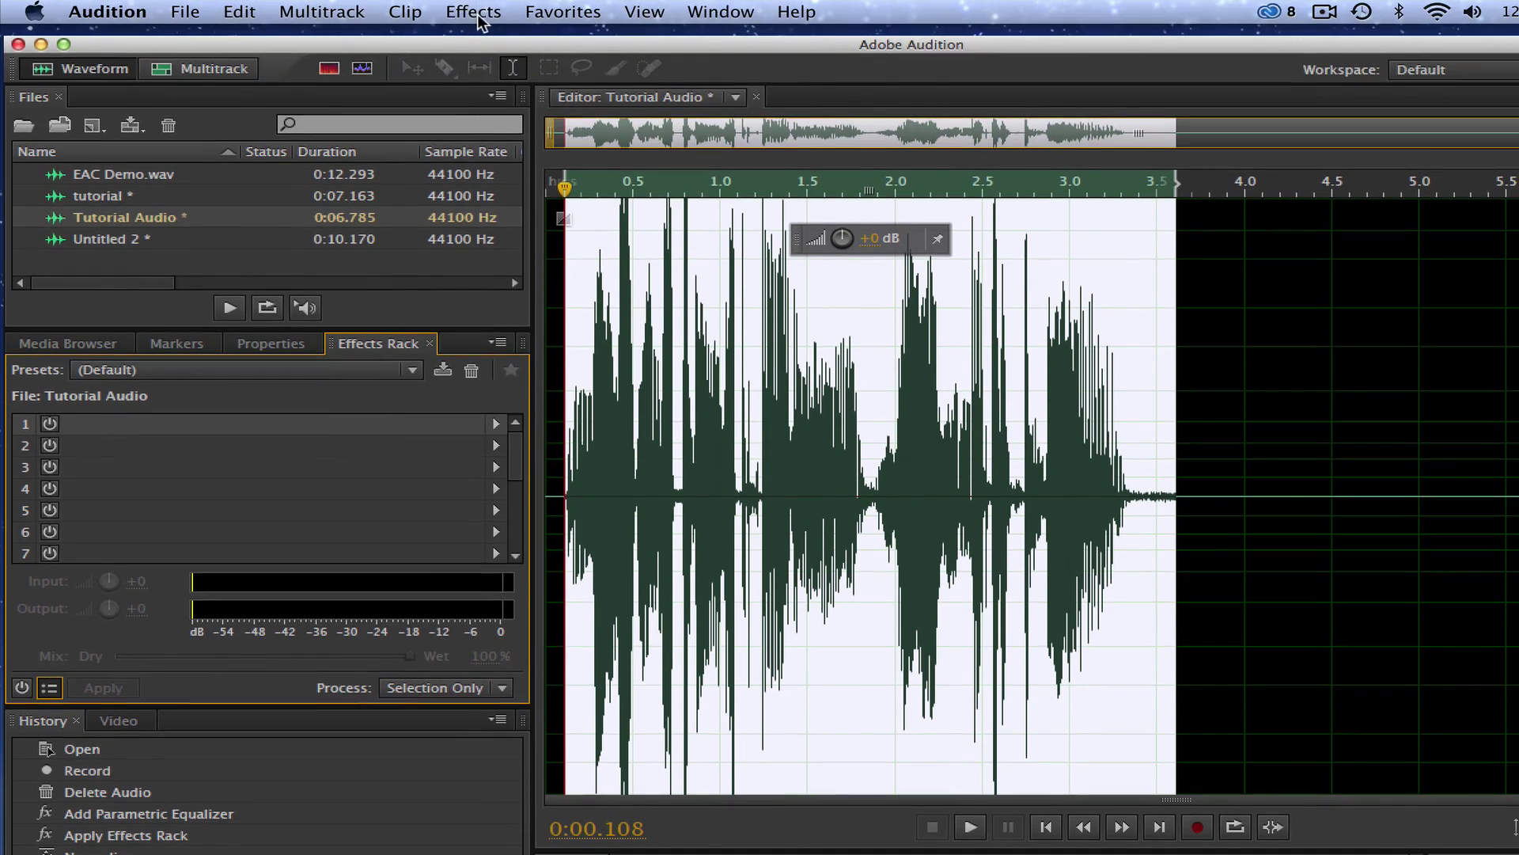
# Run Normalize (process) again at 95.5% on the compressed clip.
pyautogui.click(475, 12)
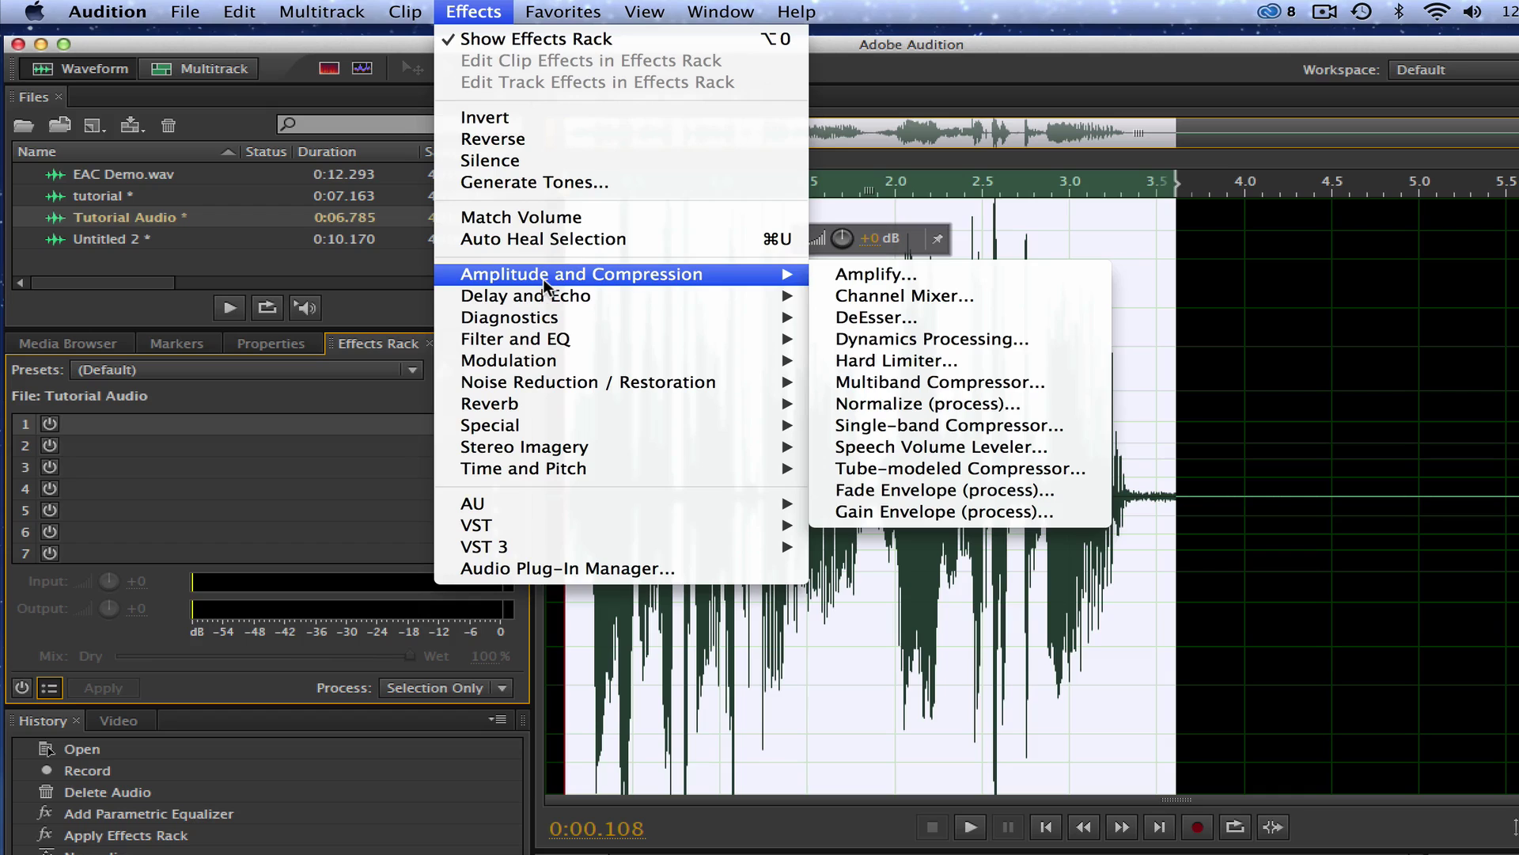
pyautogui.moveTo(768, 297)
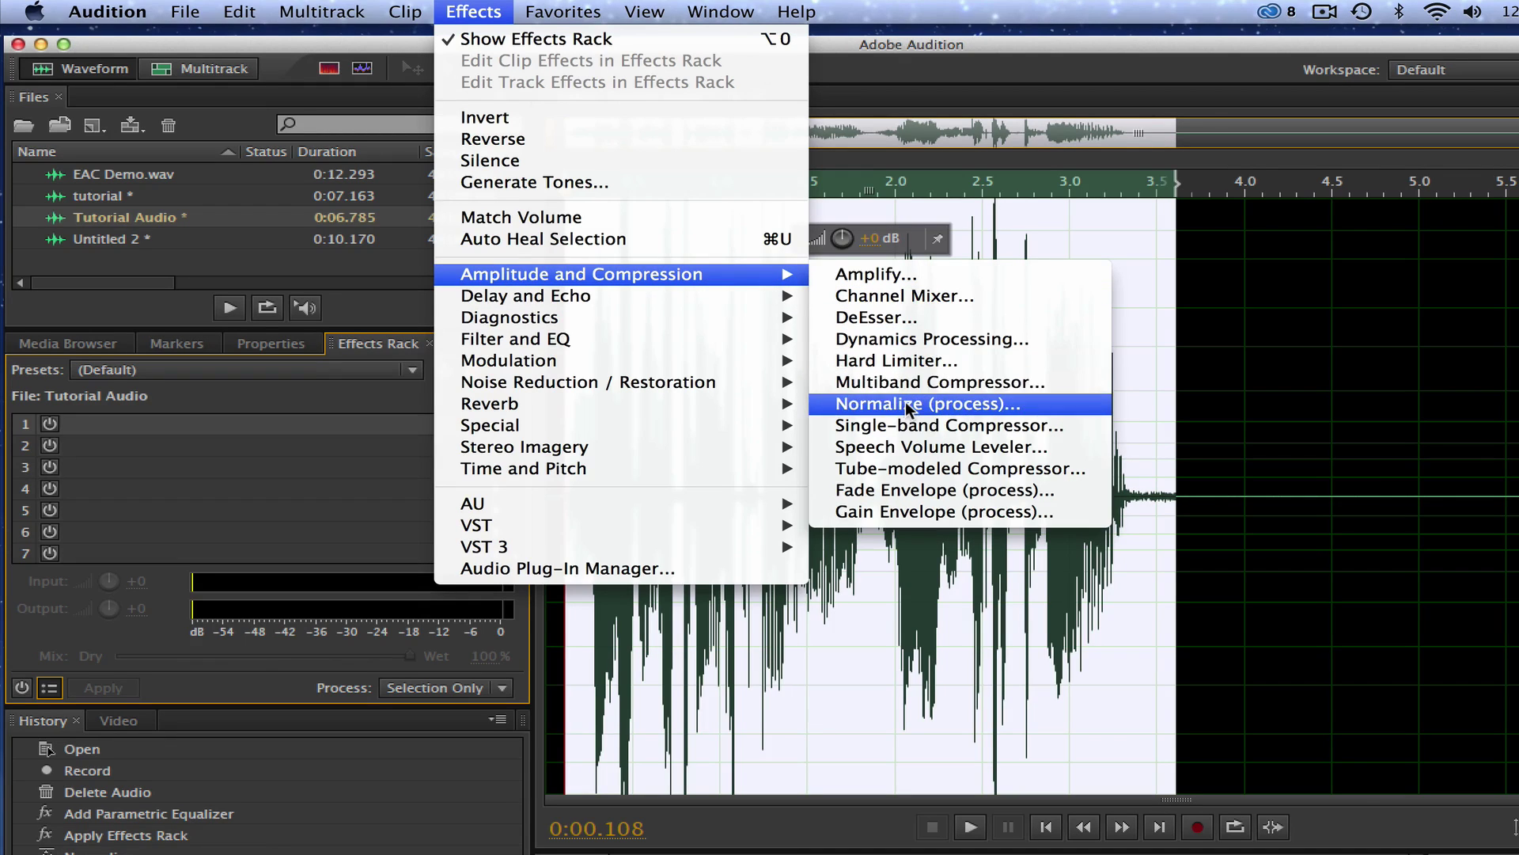
pyautogui.click(907, 405)
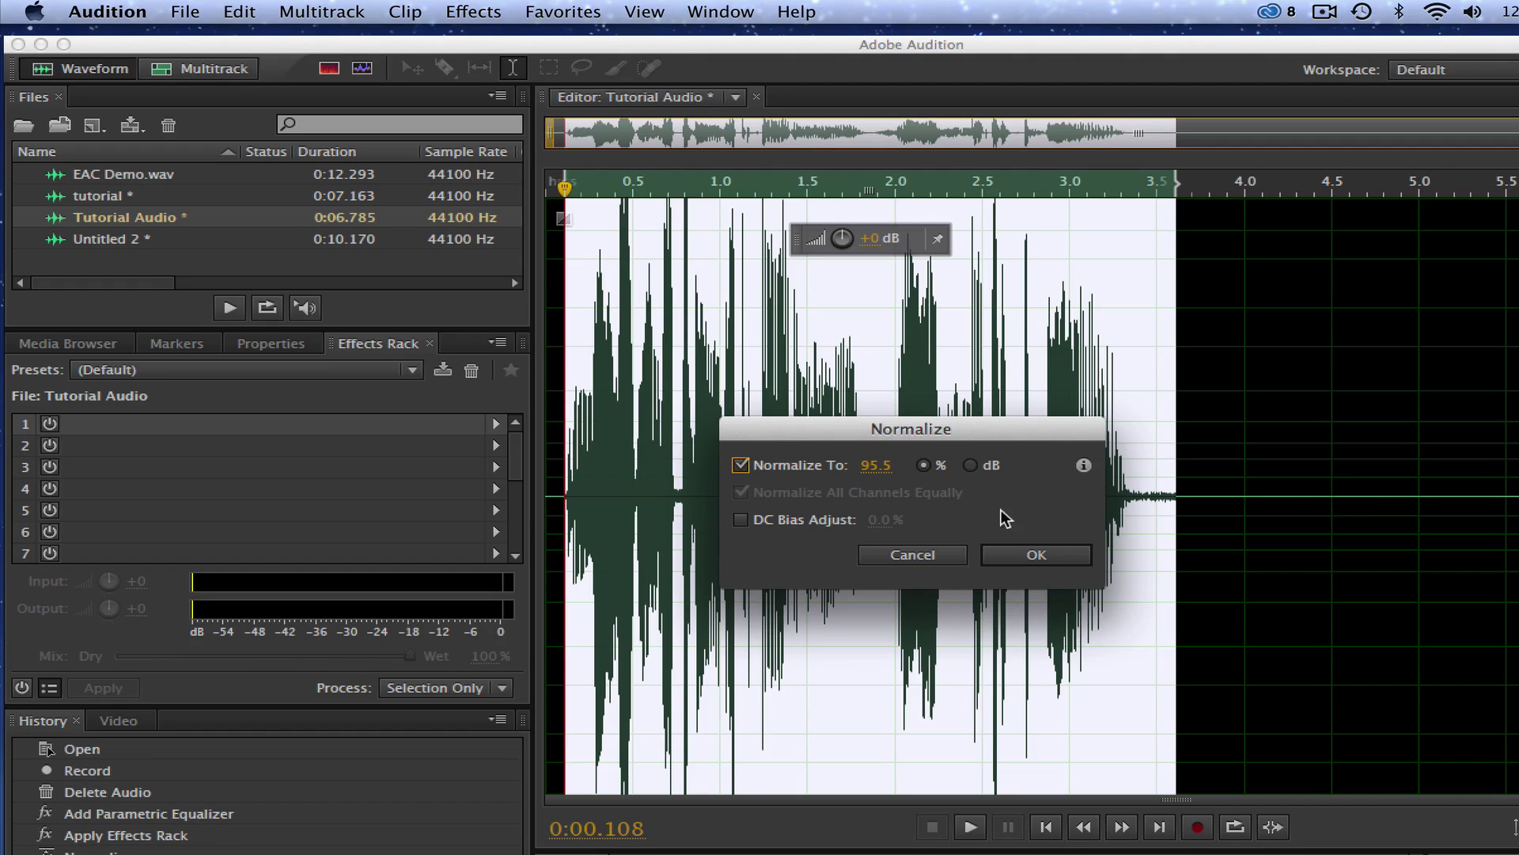
pyautogui.click(1023, 559)
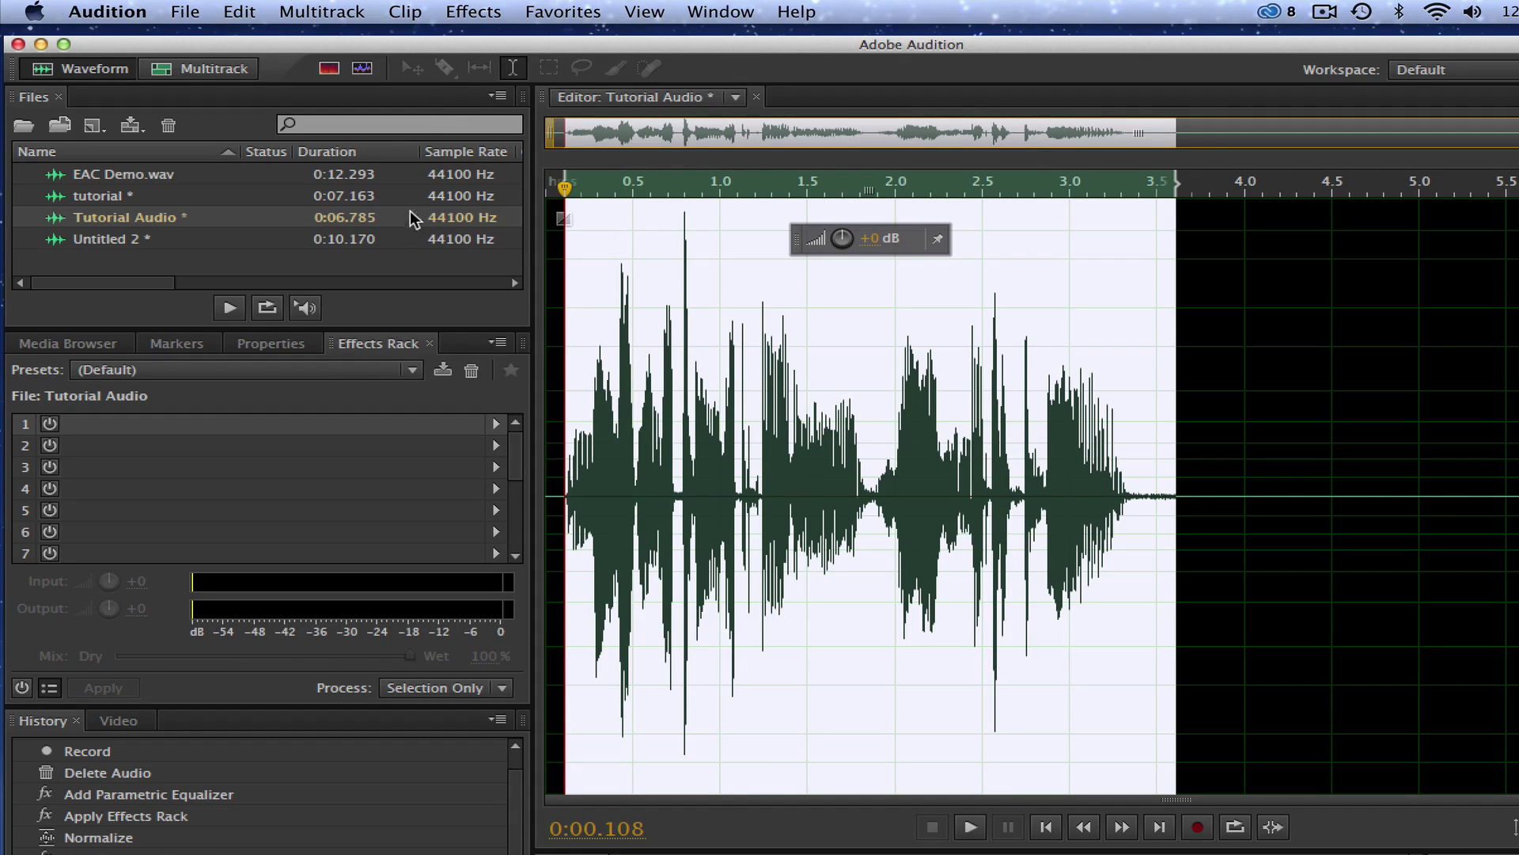
# Apply Noise Reduction (process) from Noise Reduction / Restoration to the selected 0.108–3.609 s stretch.
pyautogui.click(473, 13)
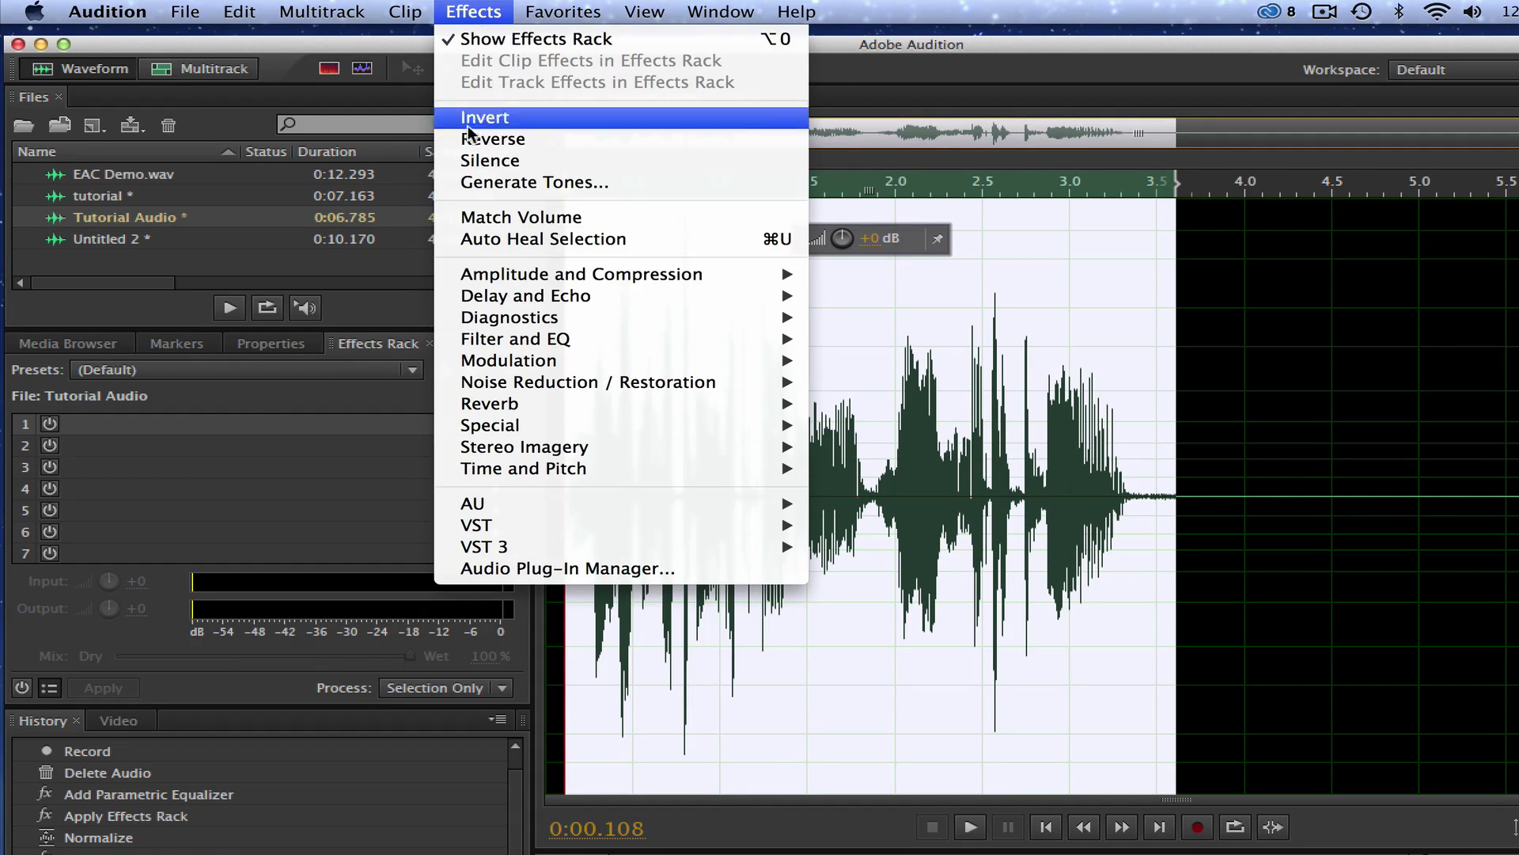
pyautogui.moveTo(525, 384)
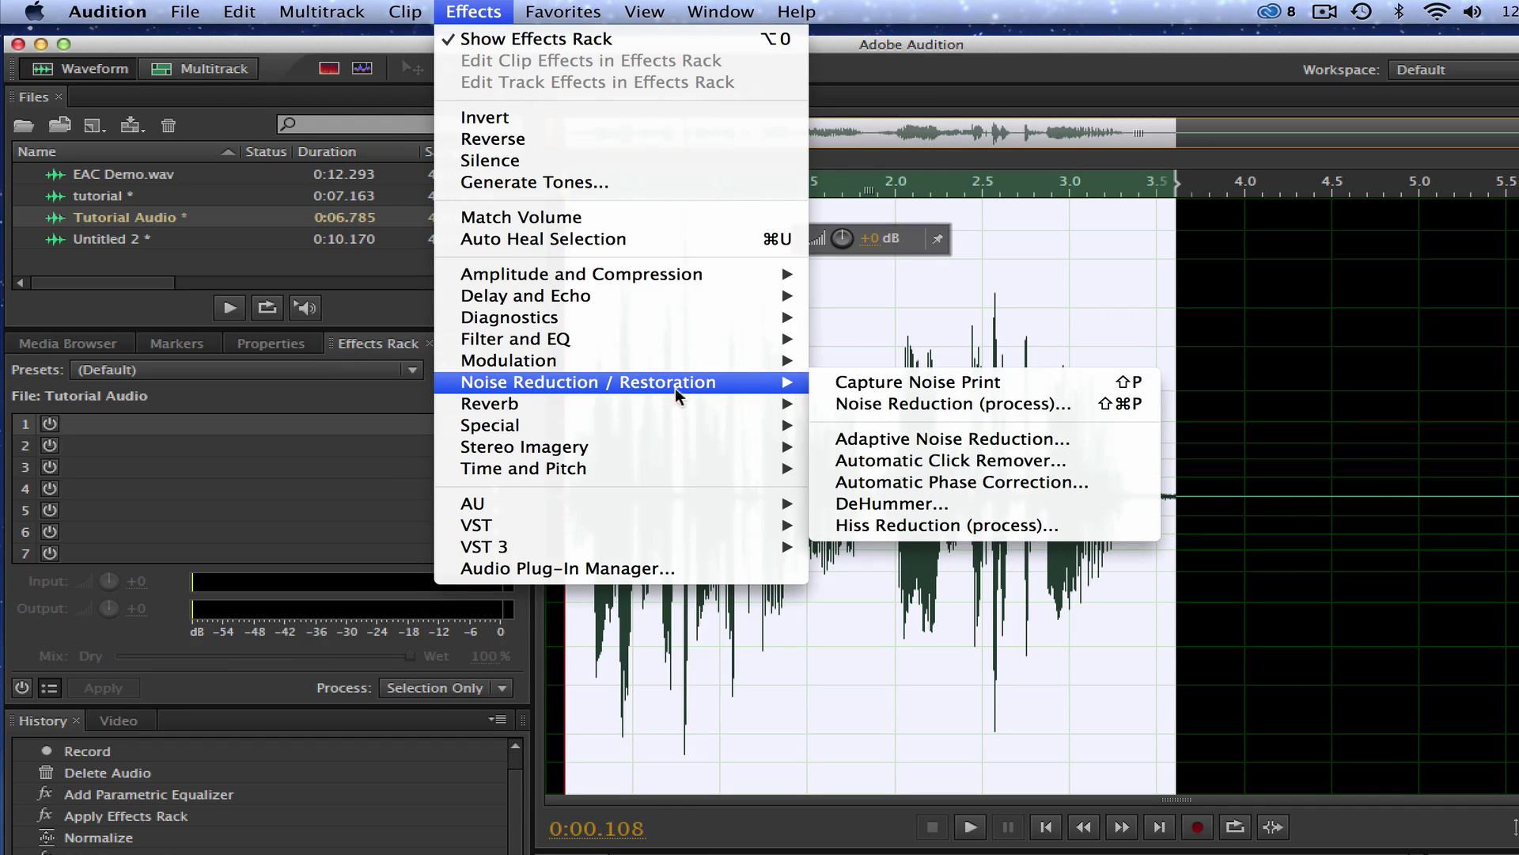
pyautogui.click(918, 406)
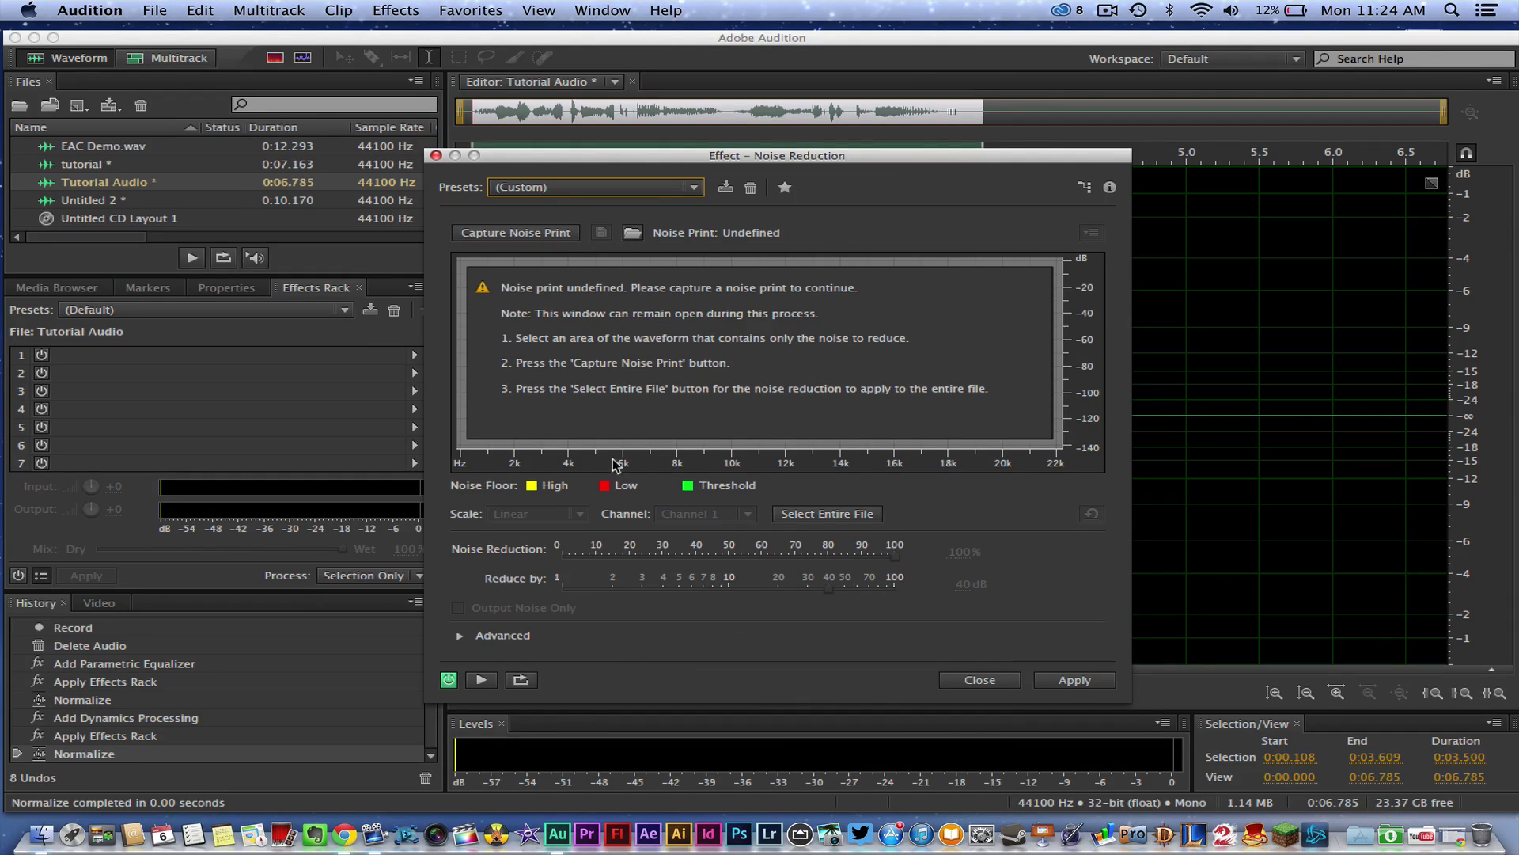
pyautogui.click(1060, 682)
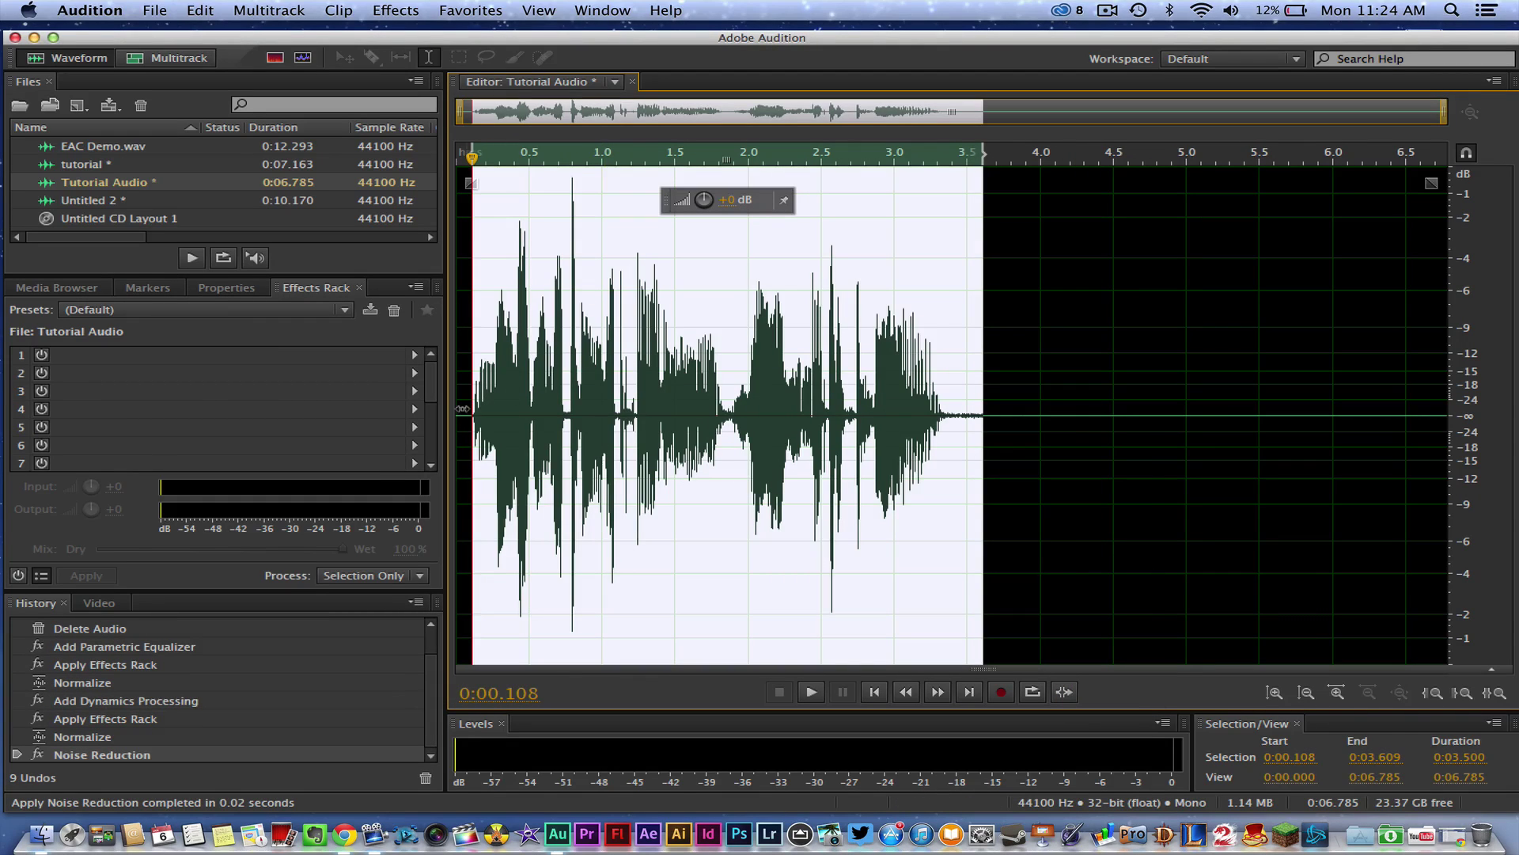
# Clear the selection and play the processed Tutorial Audio from the start, then stop playback.
pyautogui.click(456, 400)
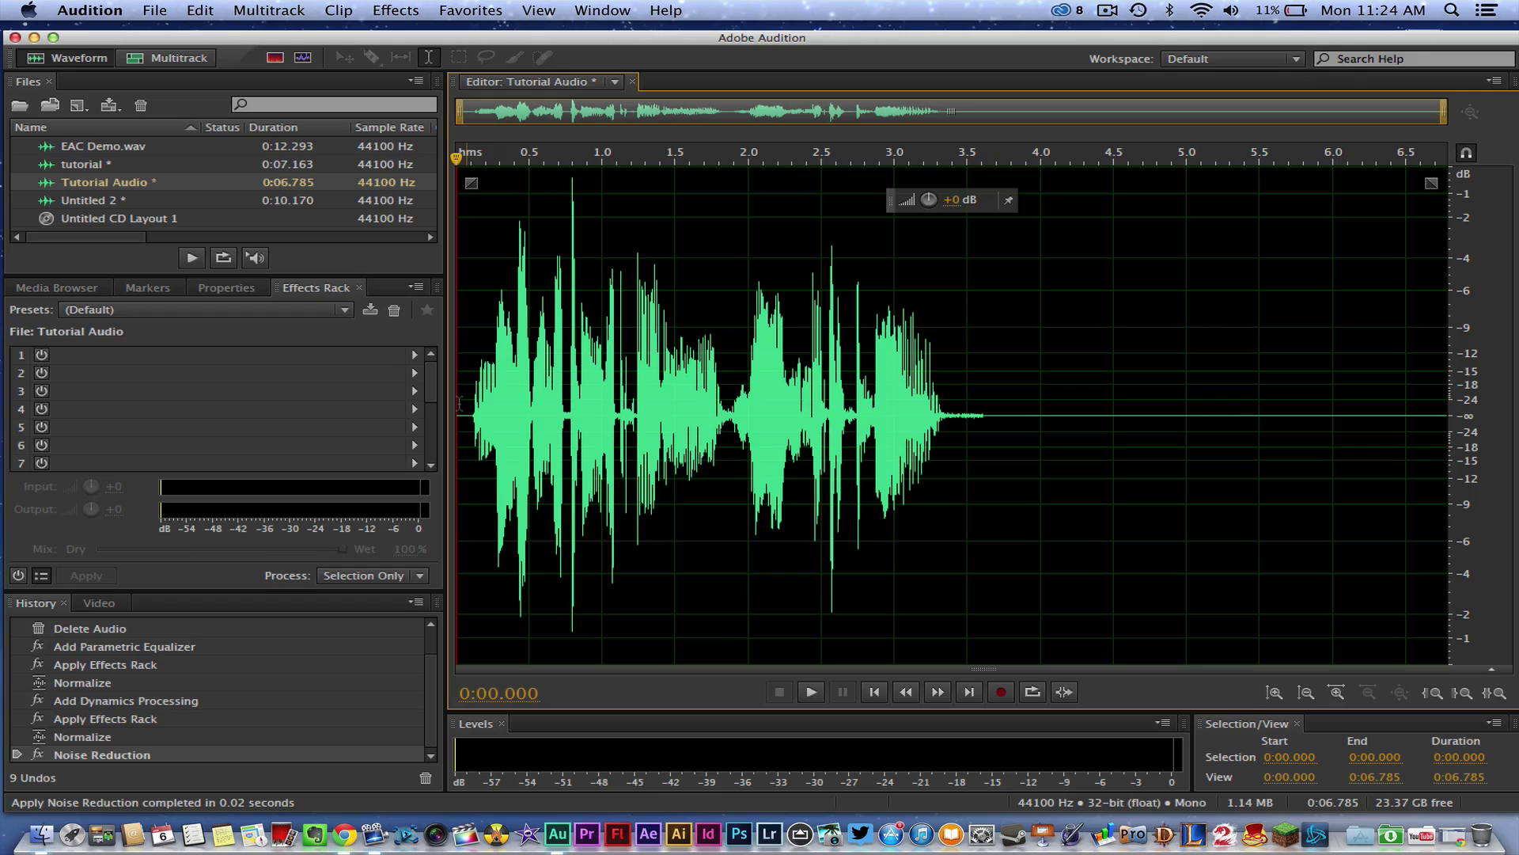
pyautogui.press('space')
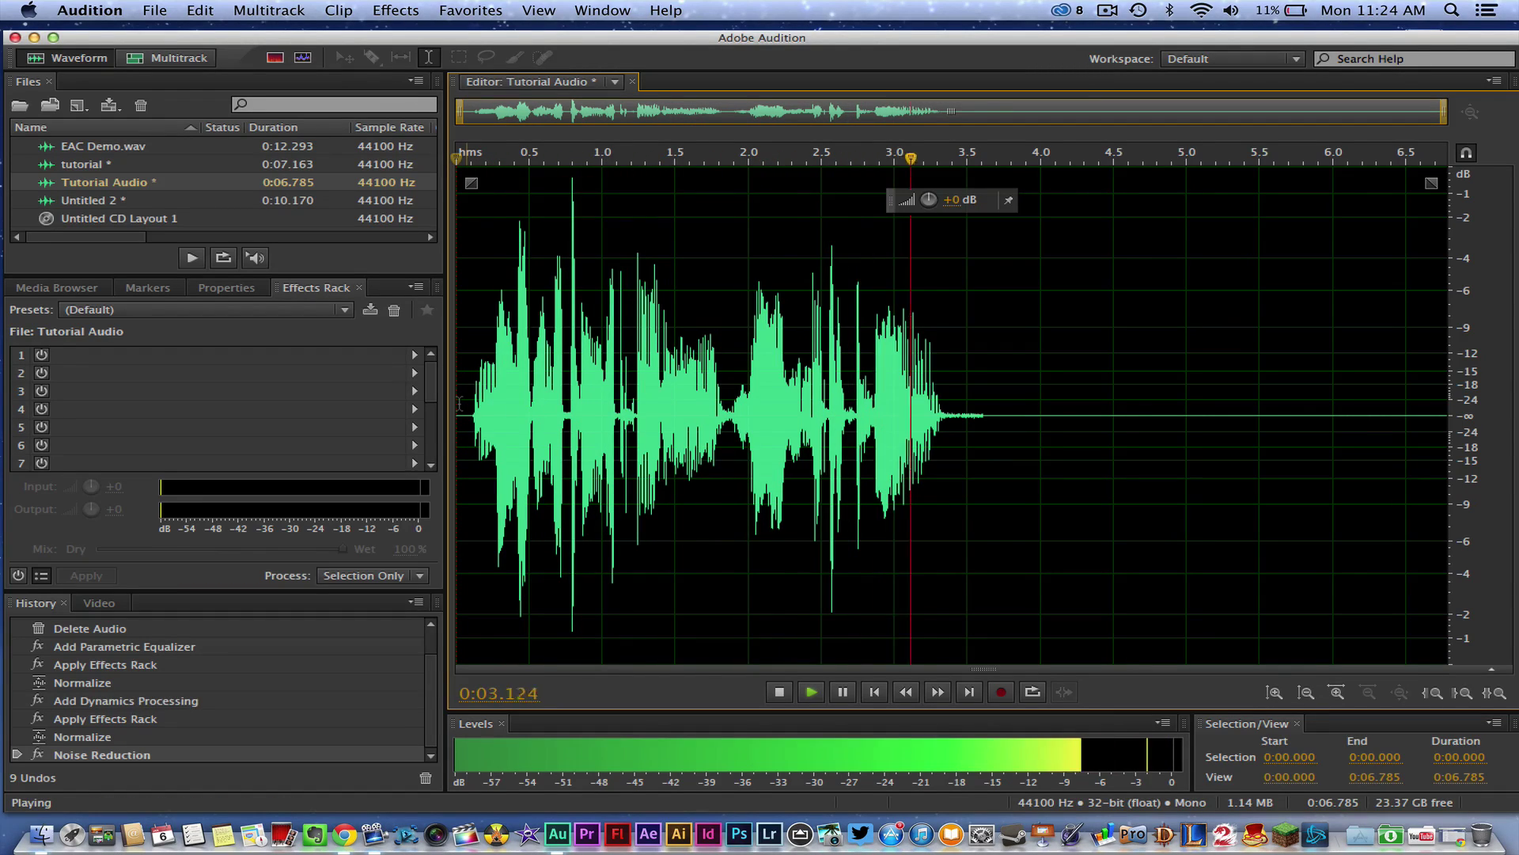
pyautogui.press('space')
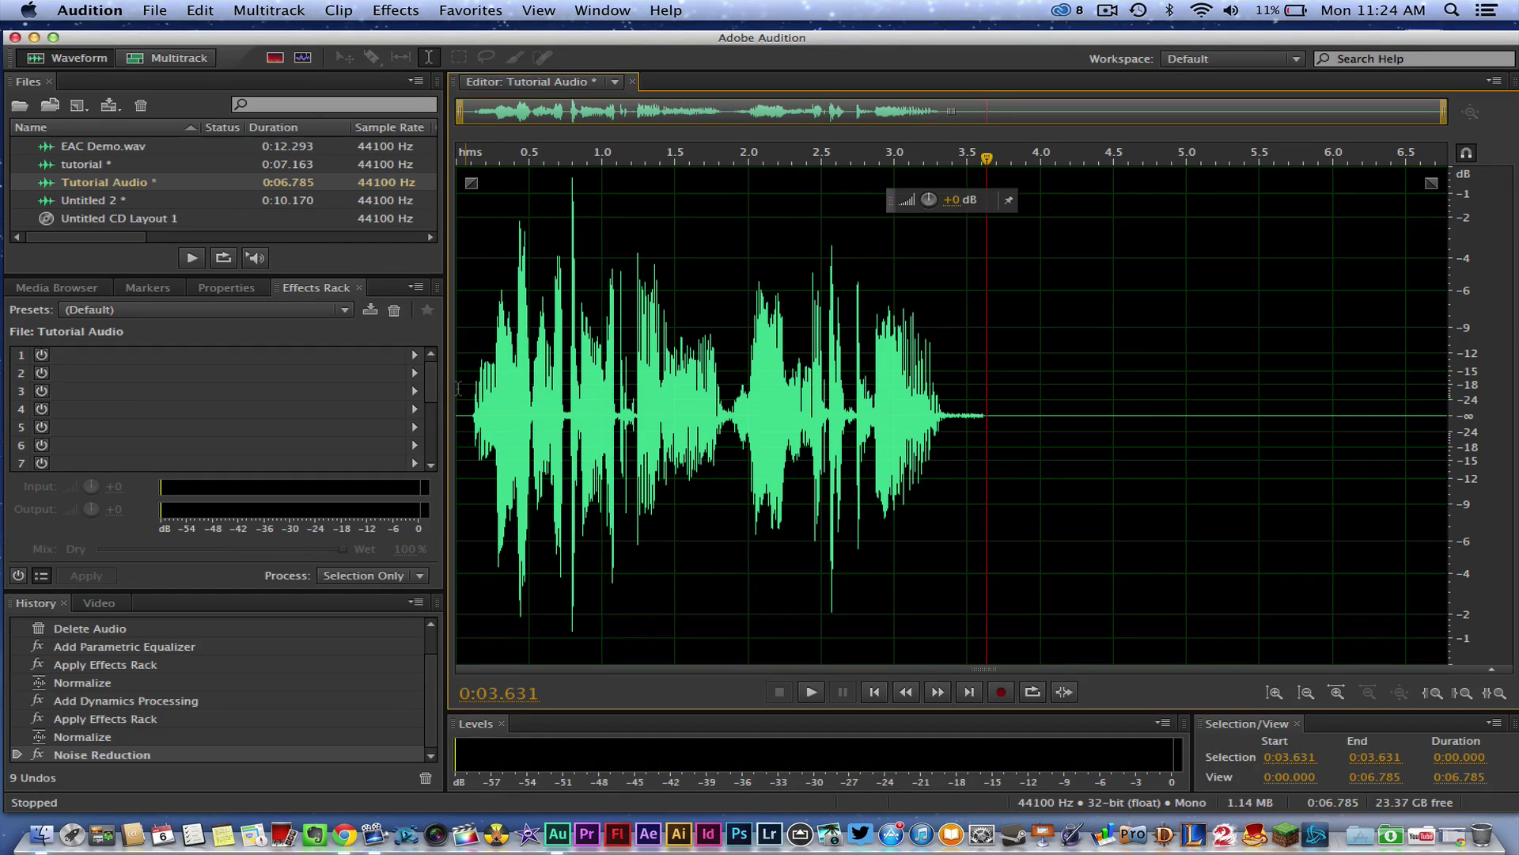
pyautogui.click(1107, 10)
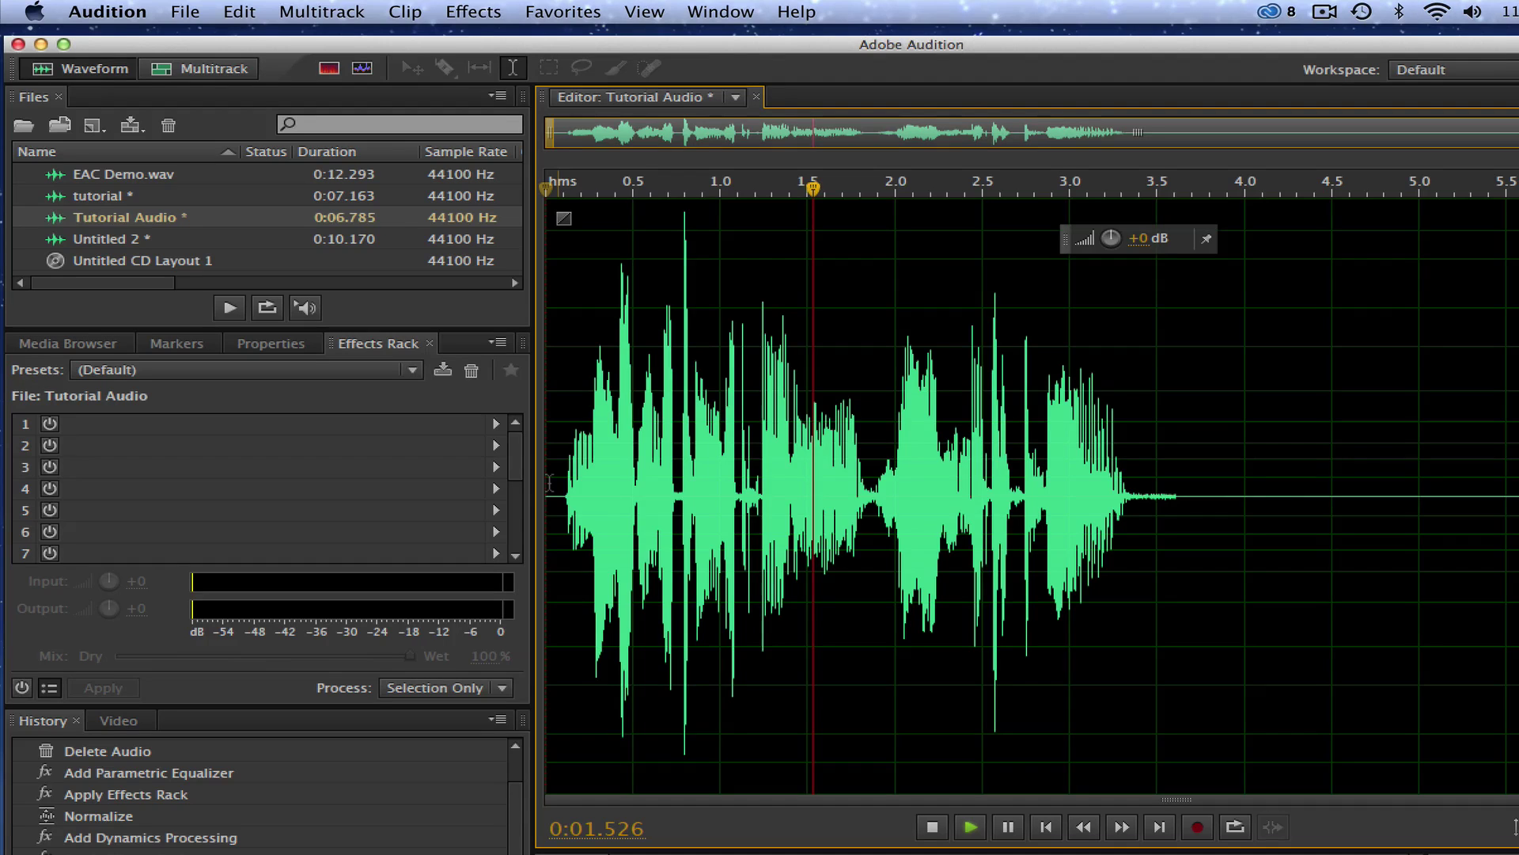